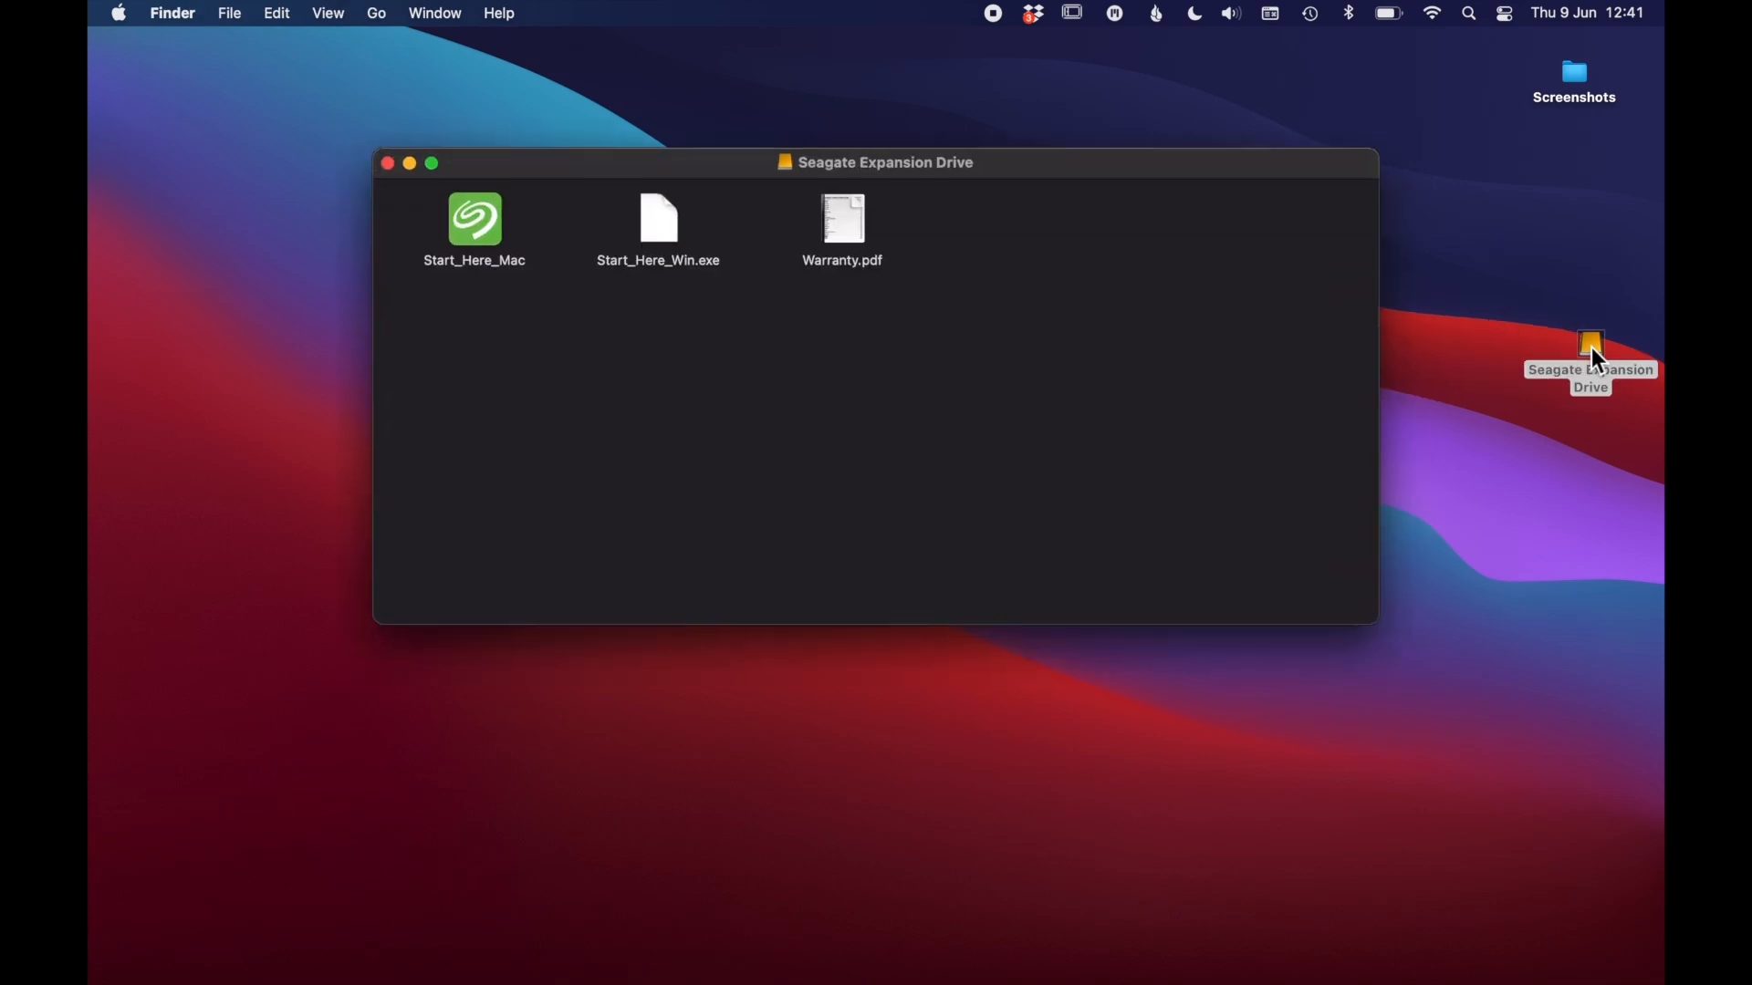
Create a desktop folder named Backup and select all three files on the Seagate drive.
drag(1576, 73, 1012, 401)
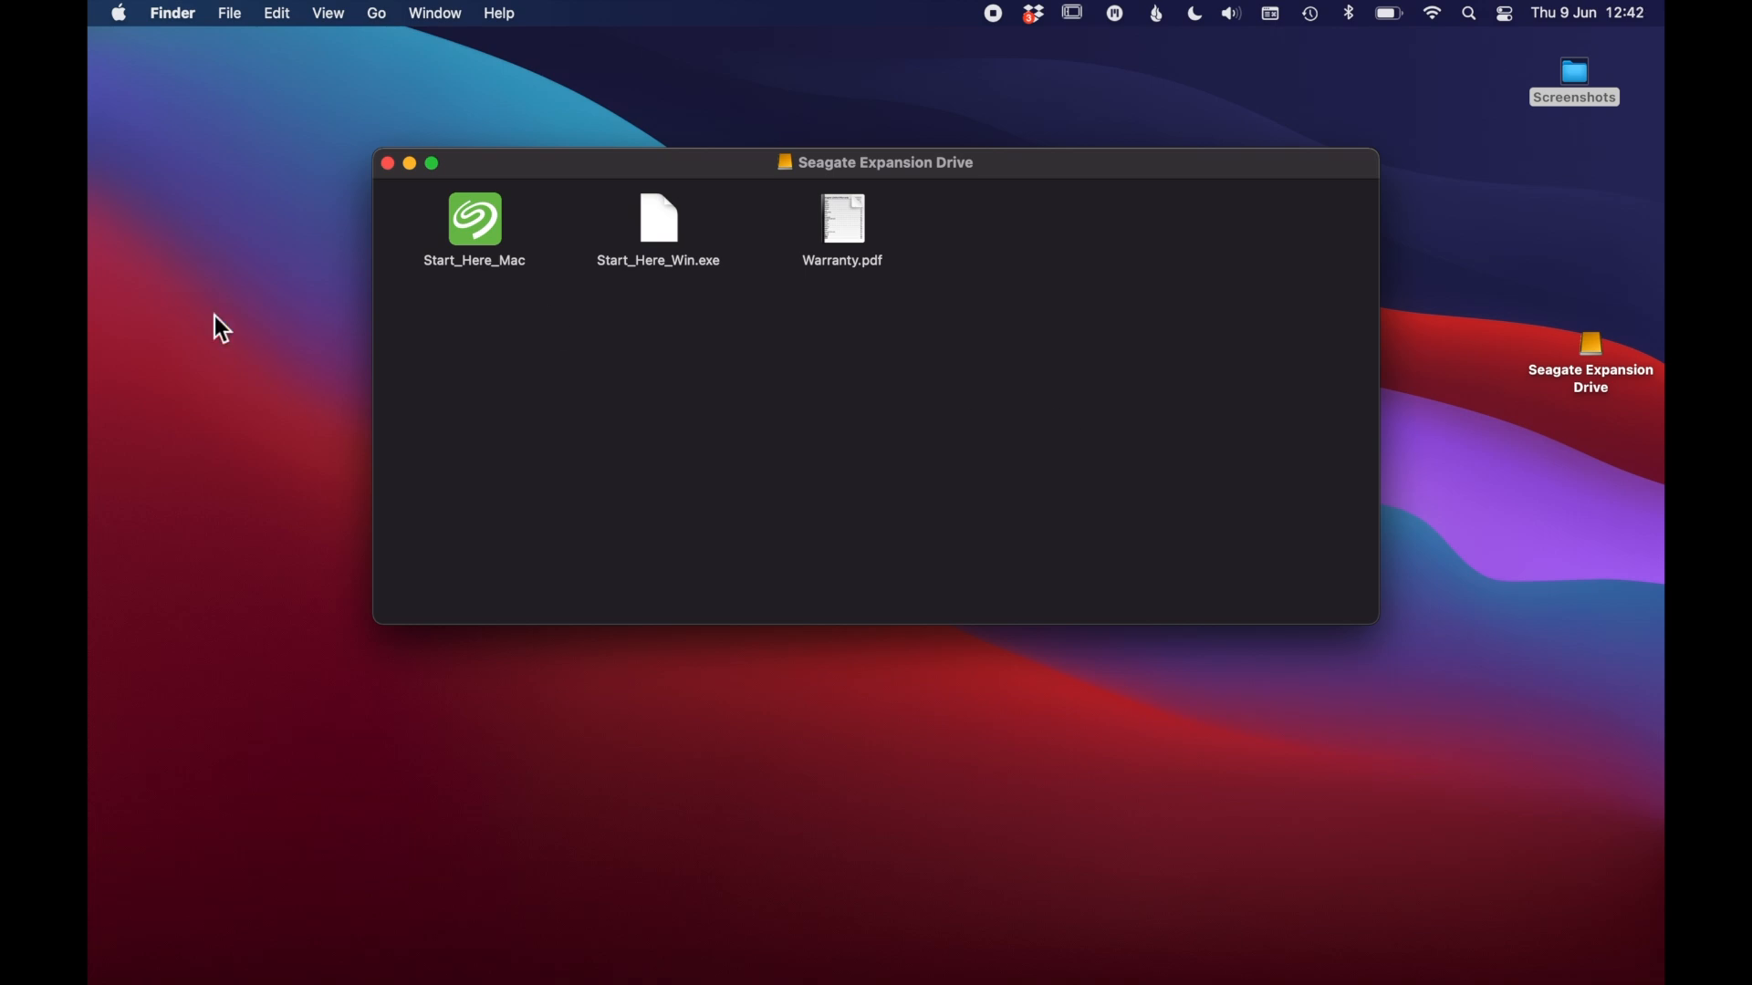
right_click(165, 287)
click(199, 300)
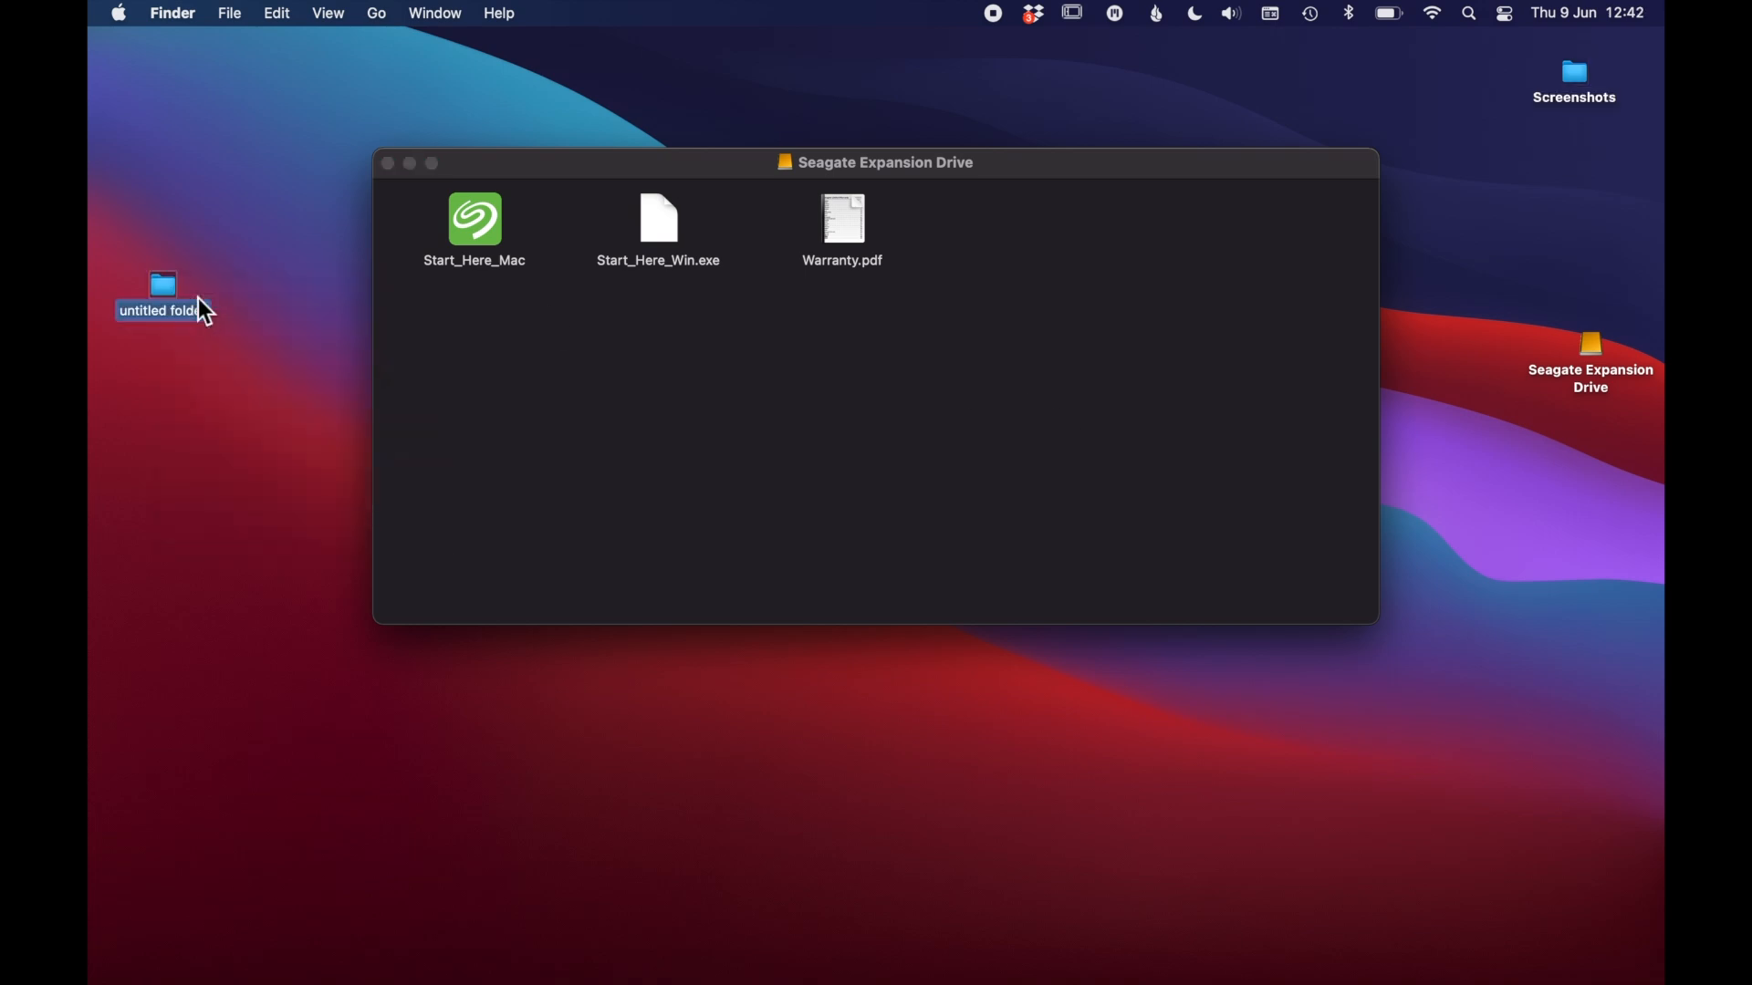
text(Backu)
text(p)
key(Return)
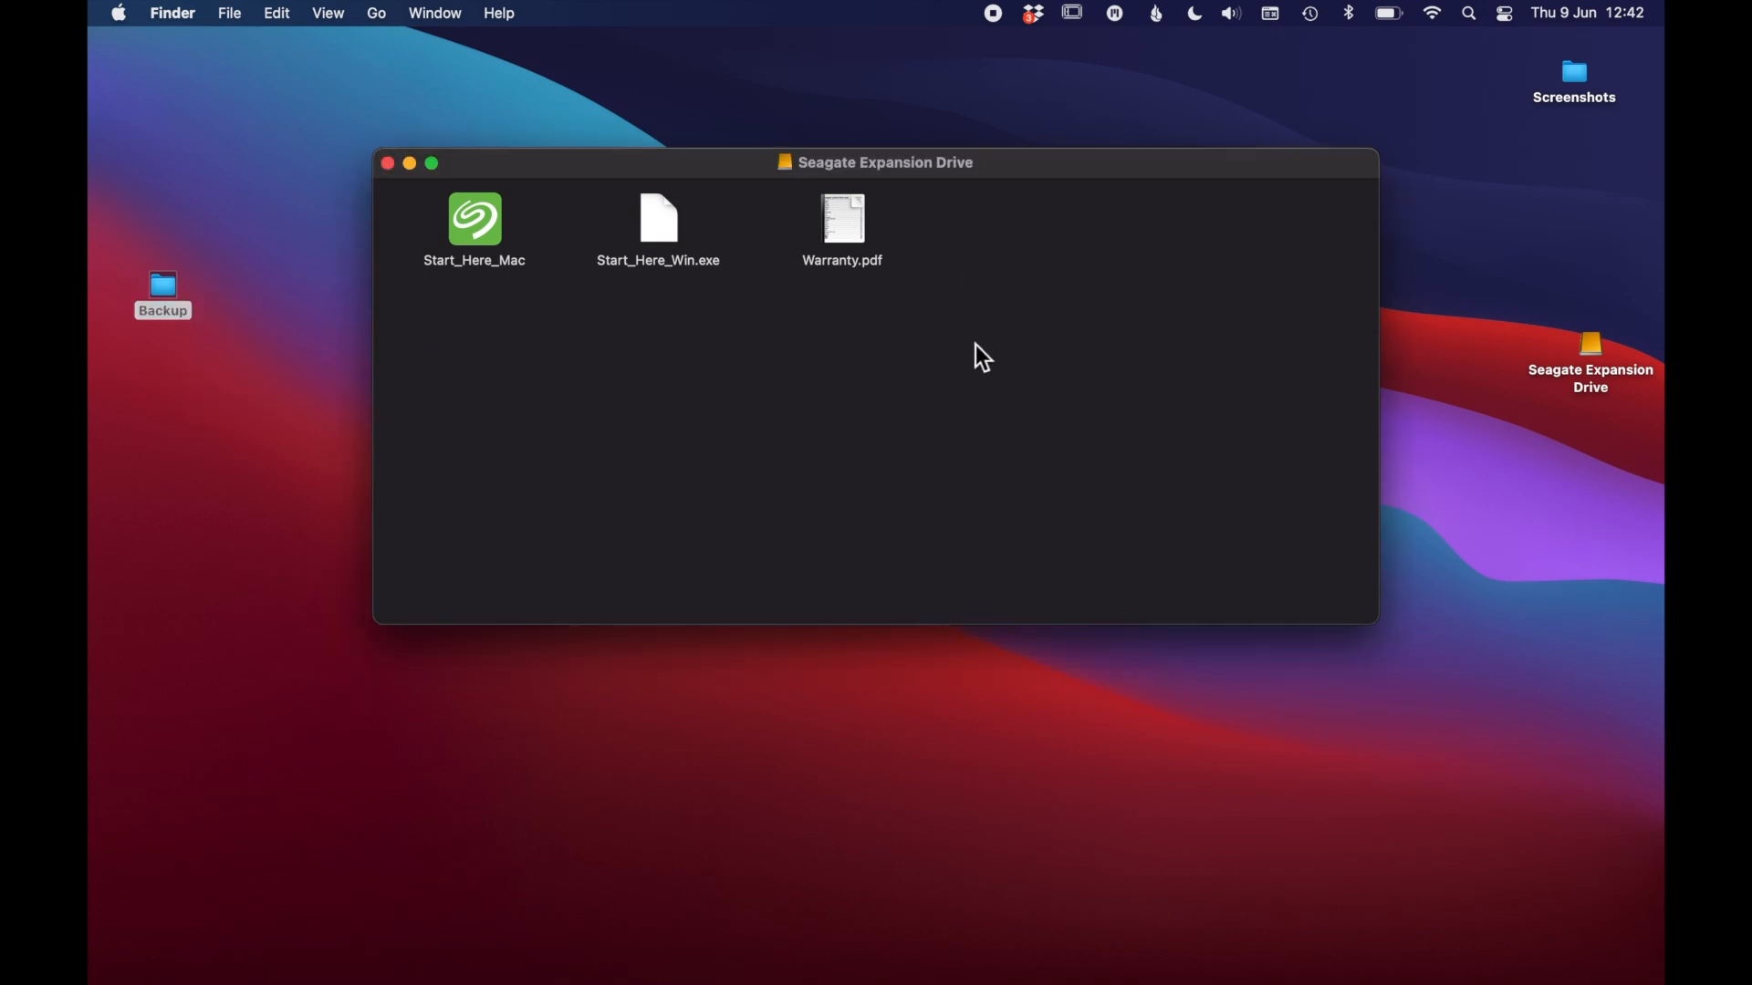
mouse_move(975, 345)
mouse_down()
mouse_move(473, 219)
mouse_move(166, 289)
mouse_up()
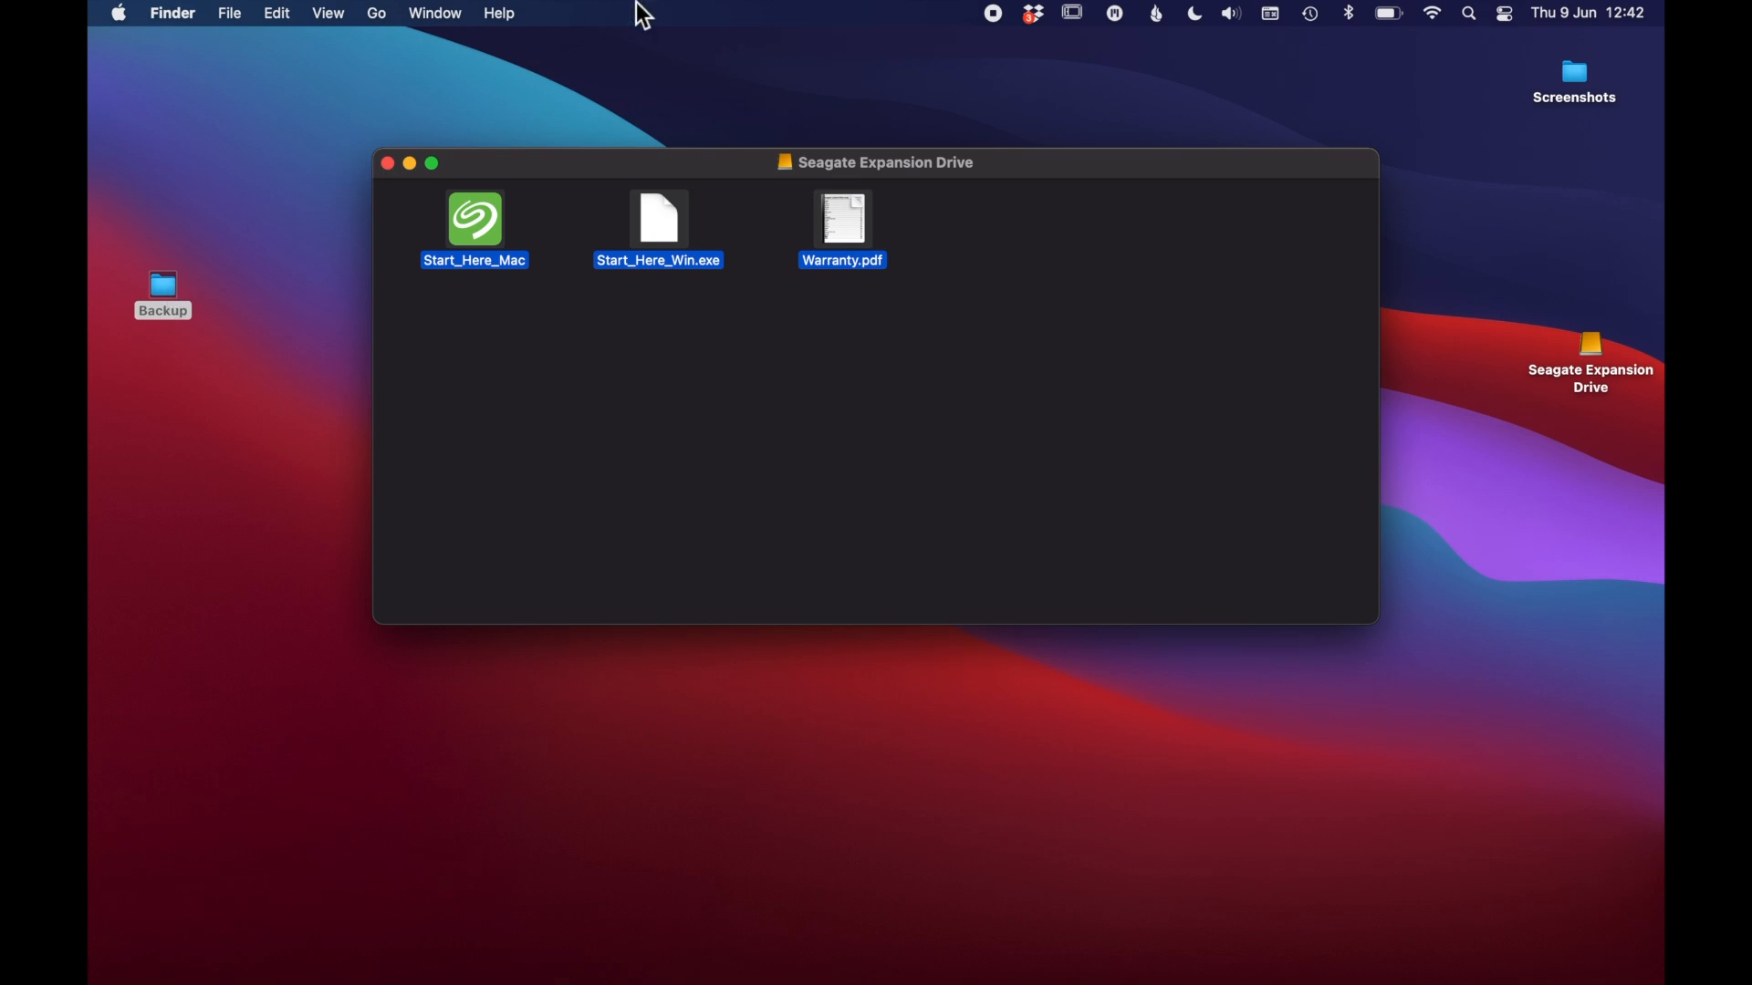
click(1156, 14)
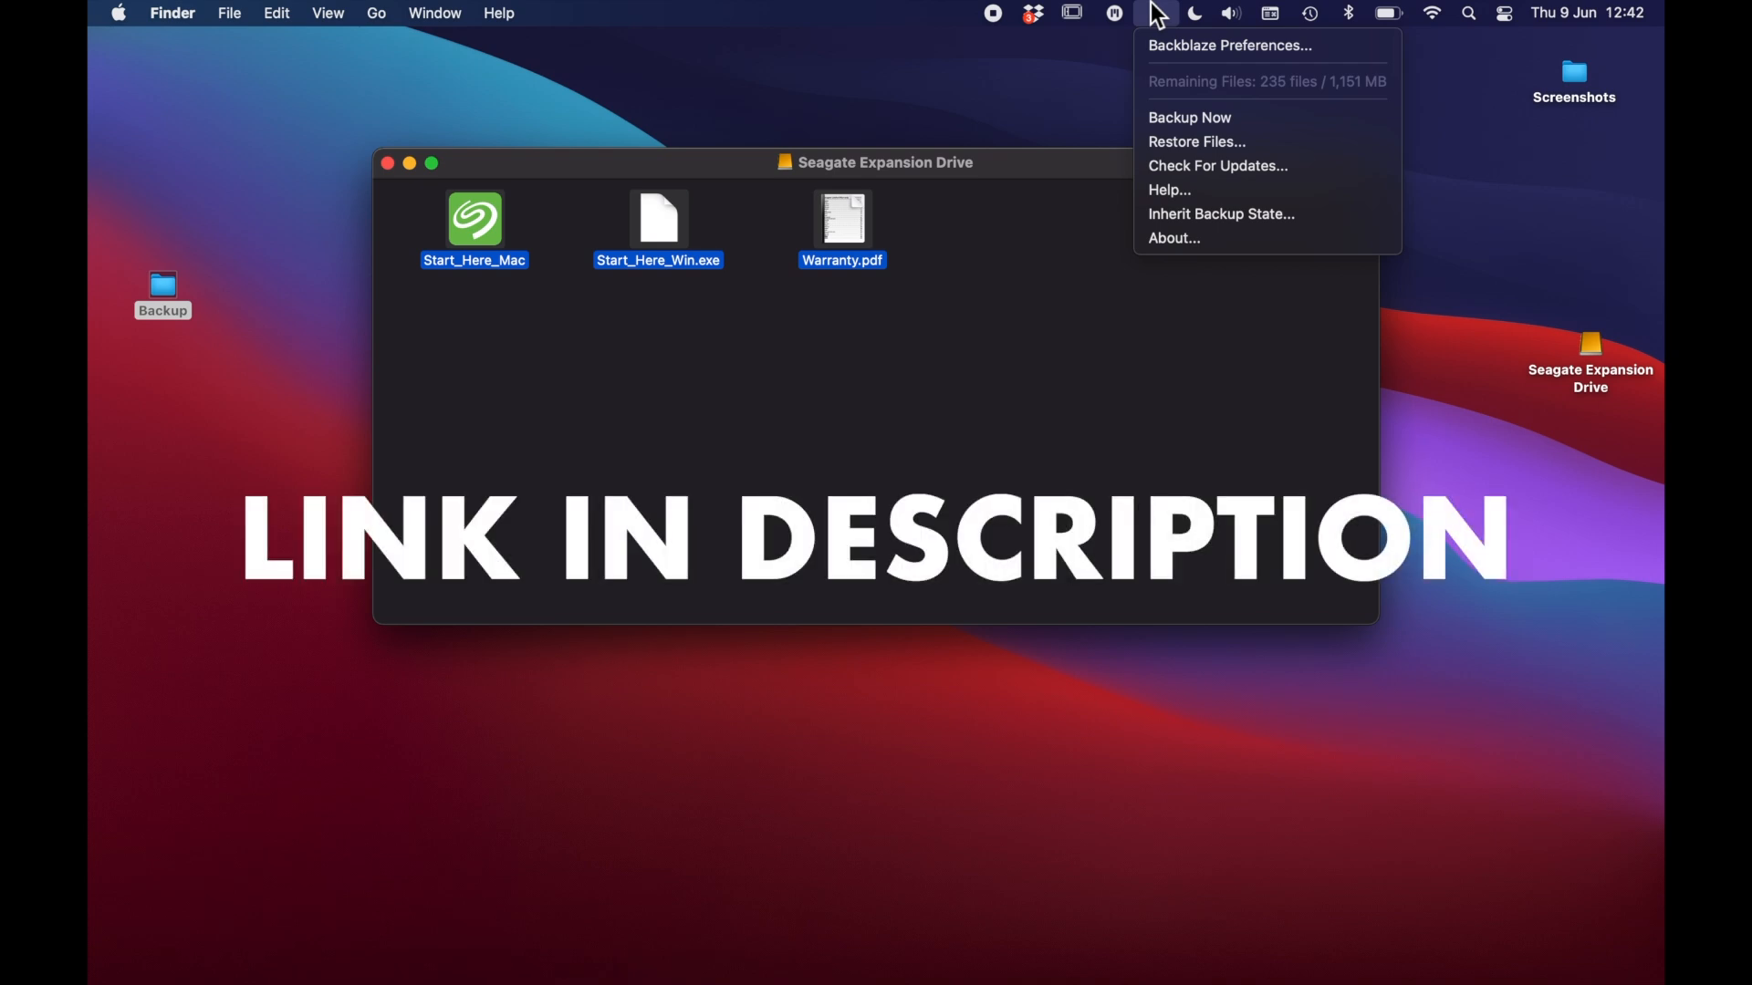
click(1156, 15)
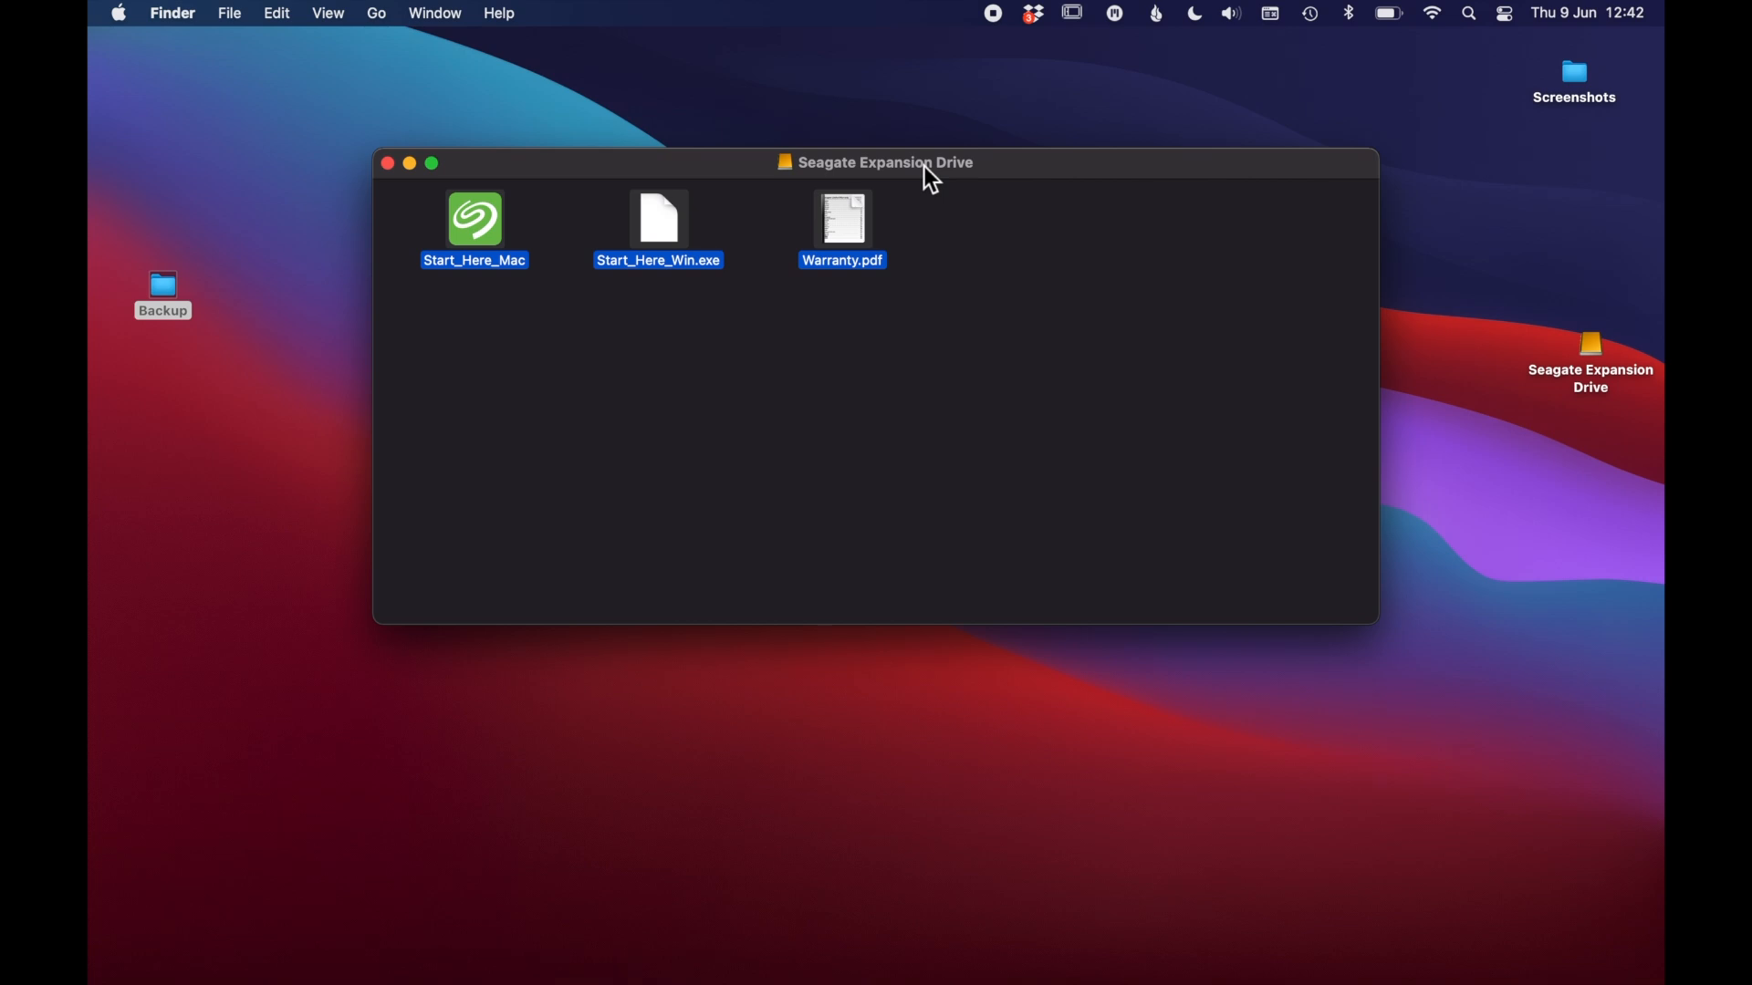
Launch Disk Utility via Spotlight and show the NTFS Seagate Expansion Drive volume's details.
key(super+space)
text(disk)
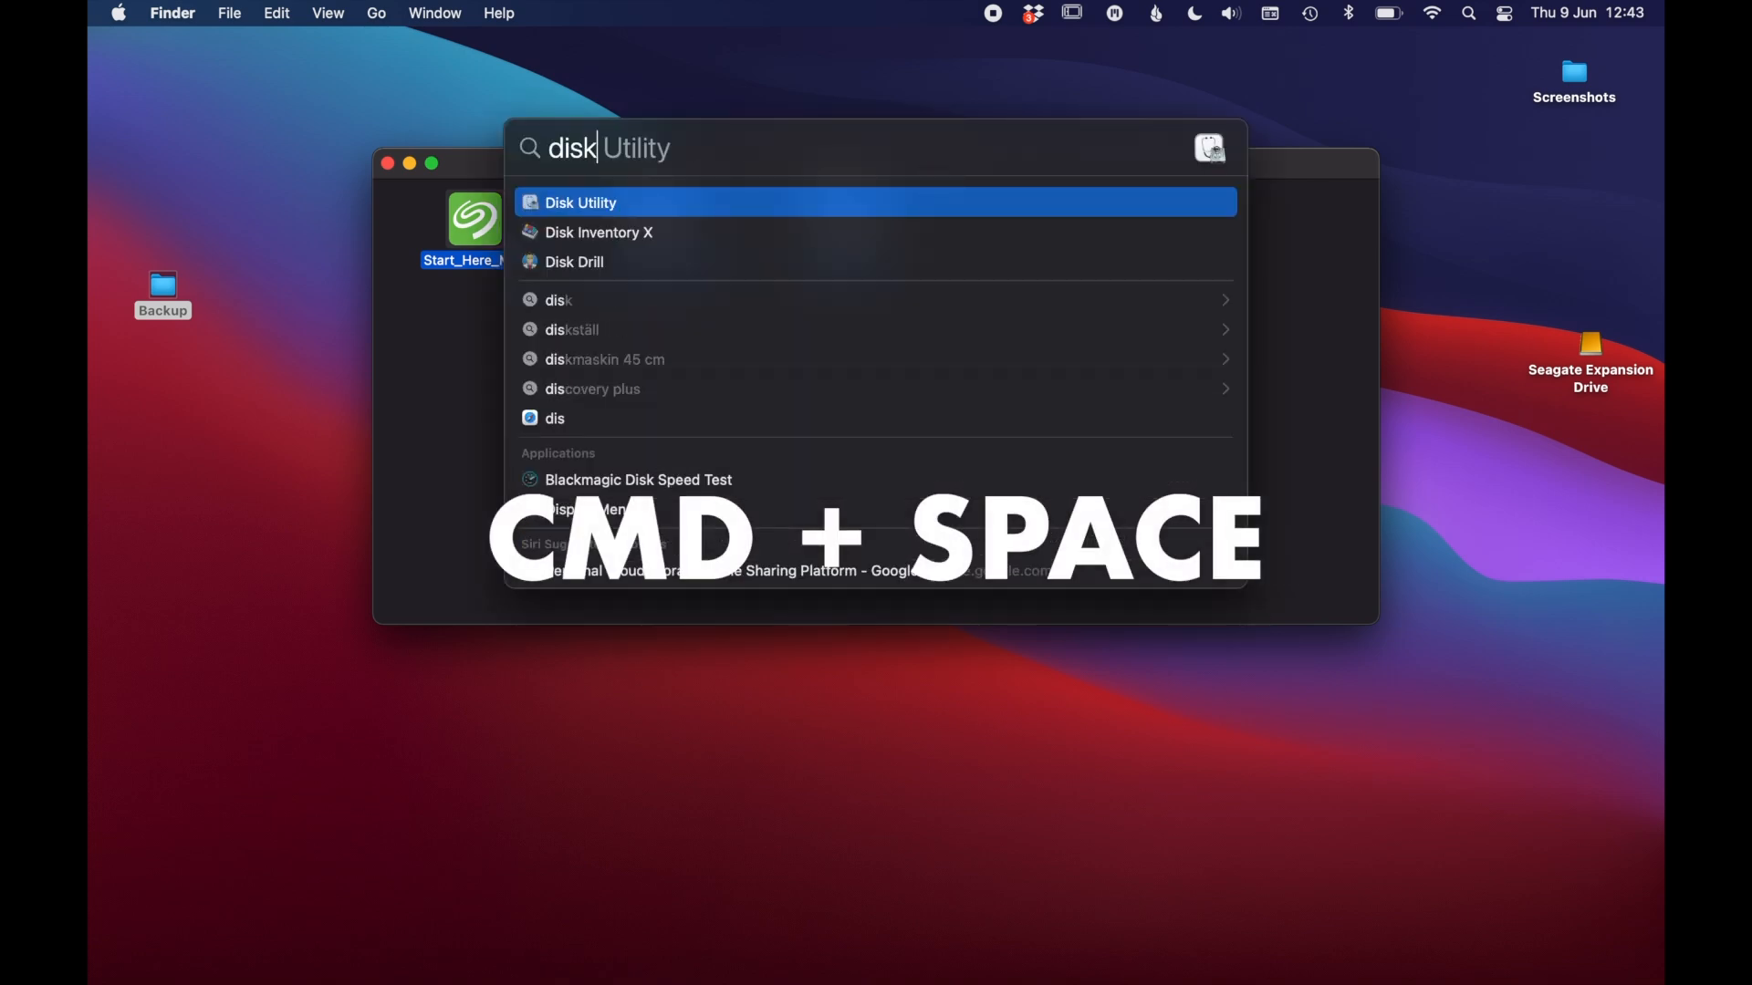
text( utility)
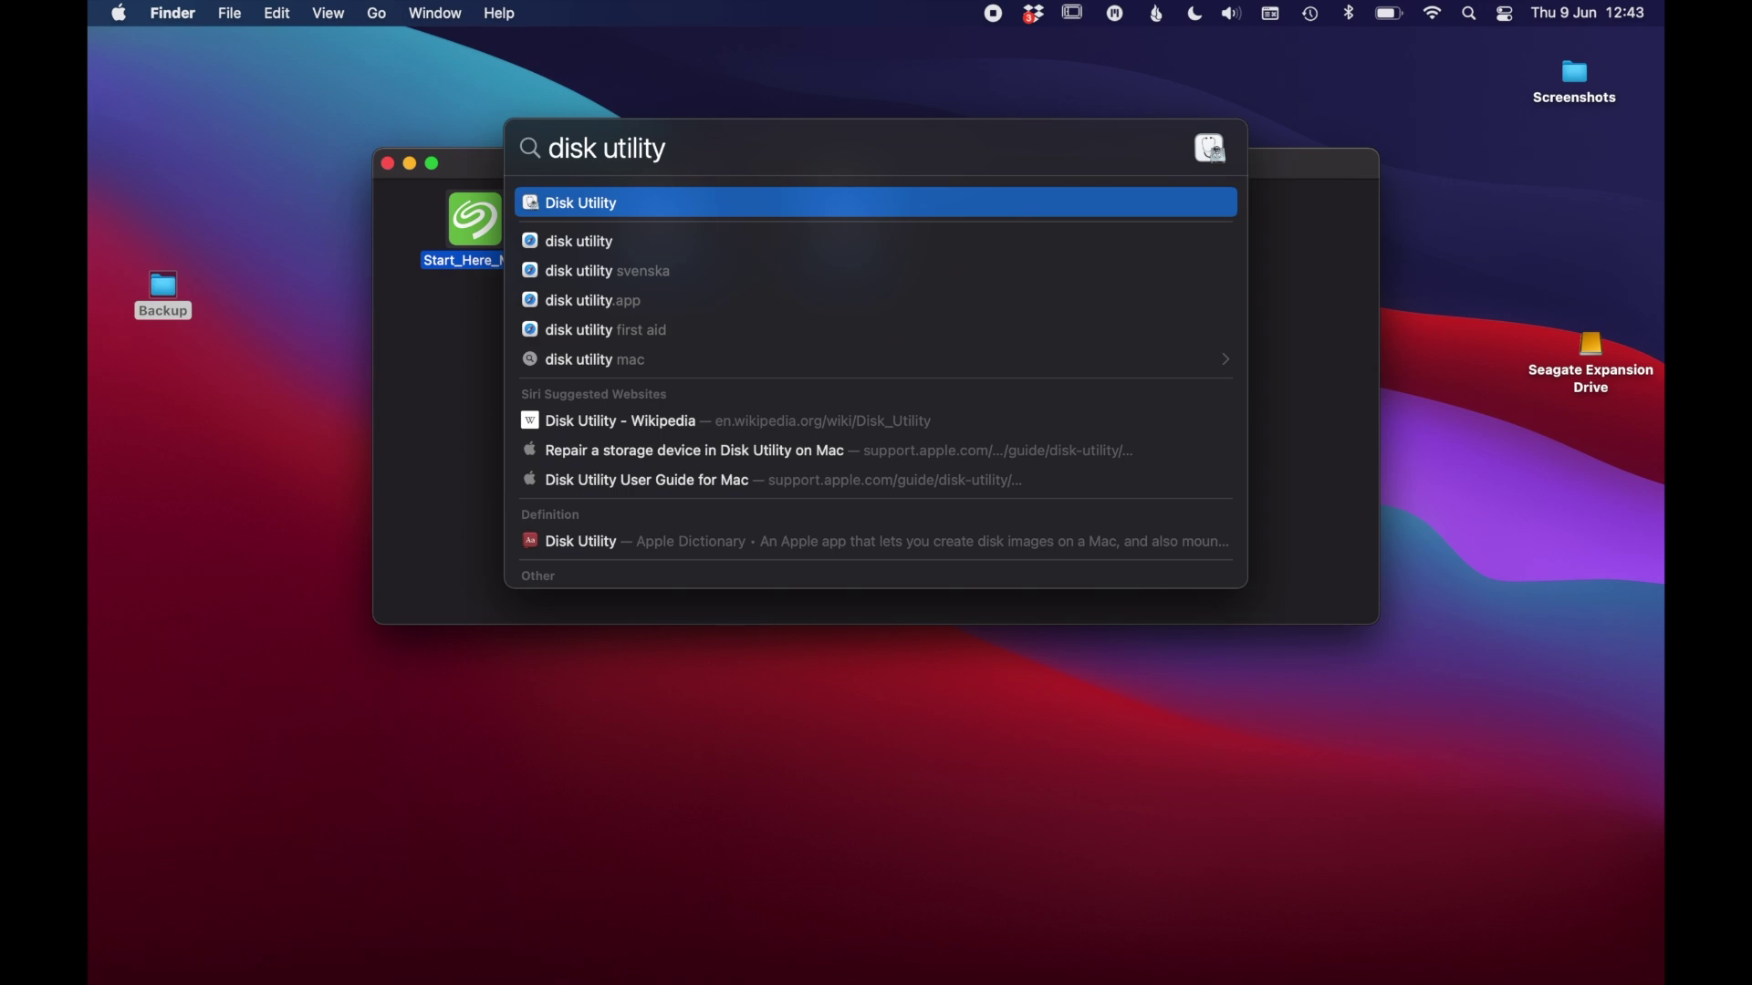
key(Return)
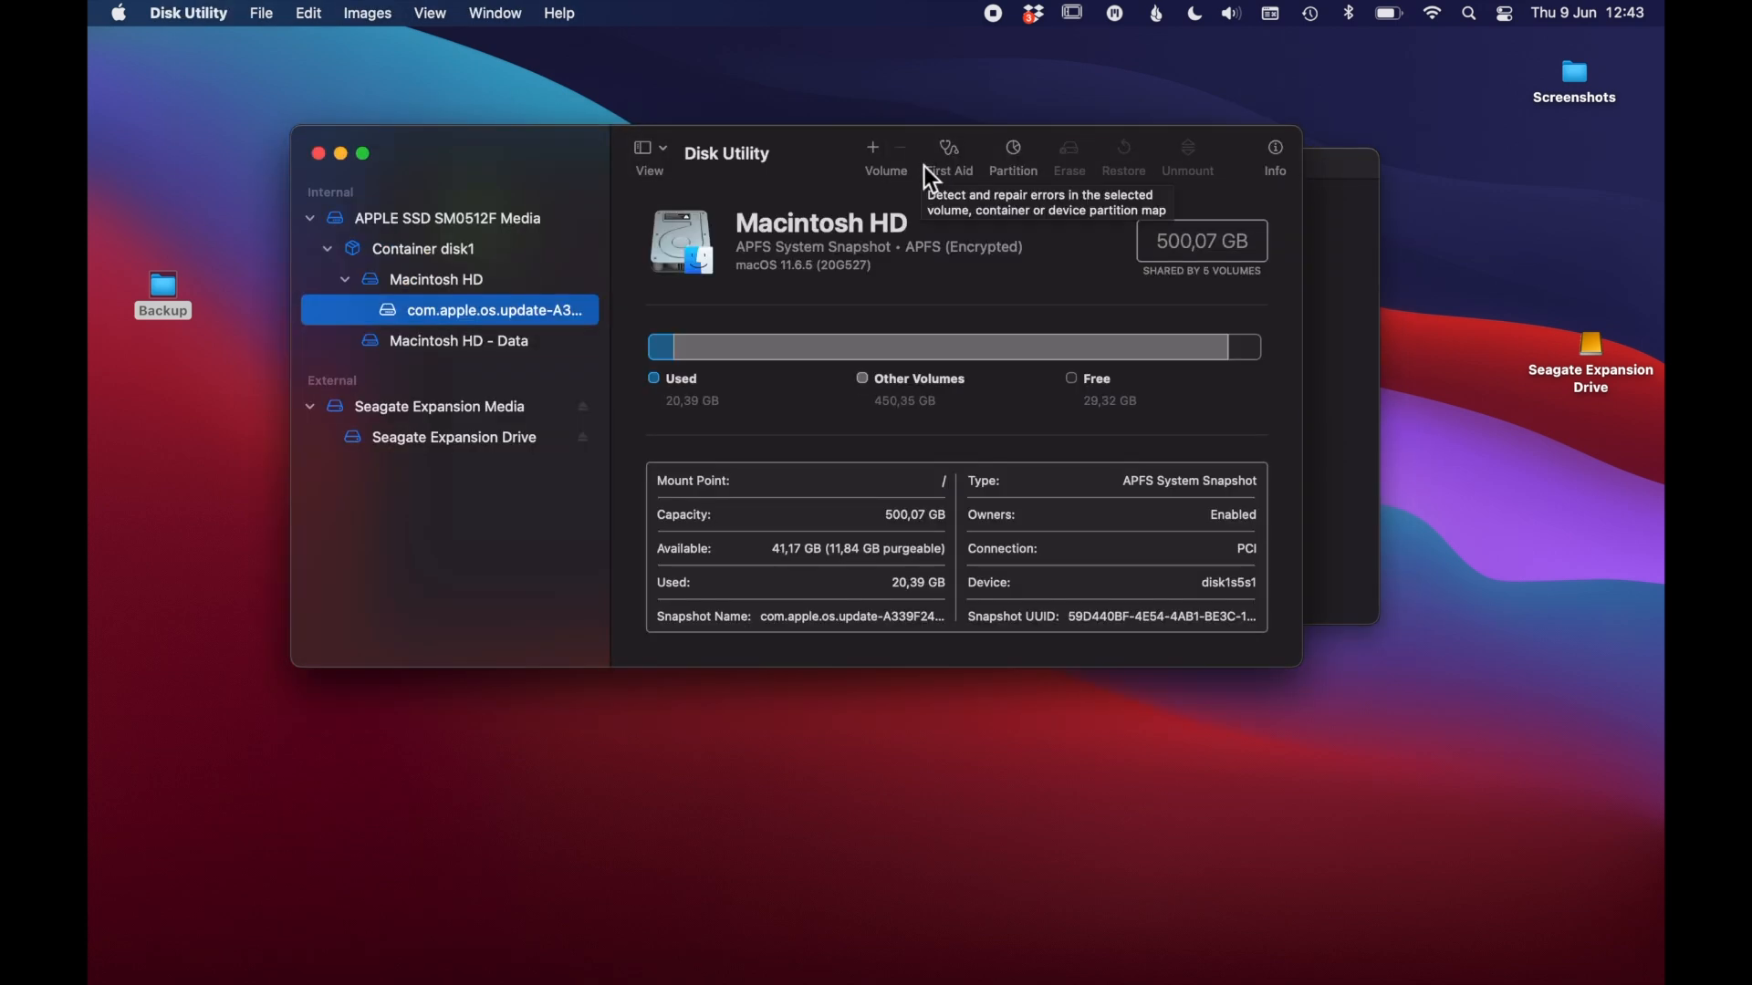
click(477, 439)
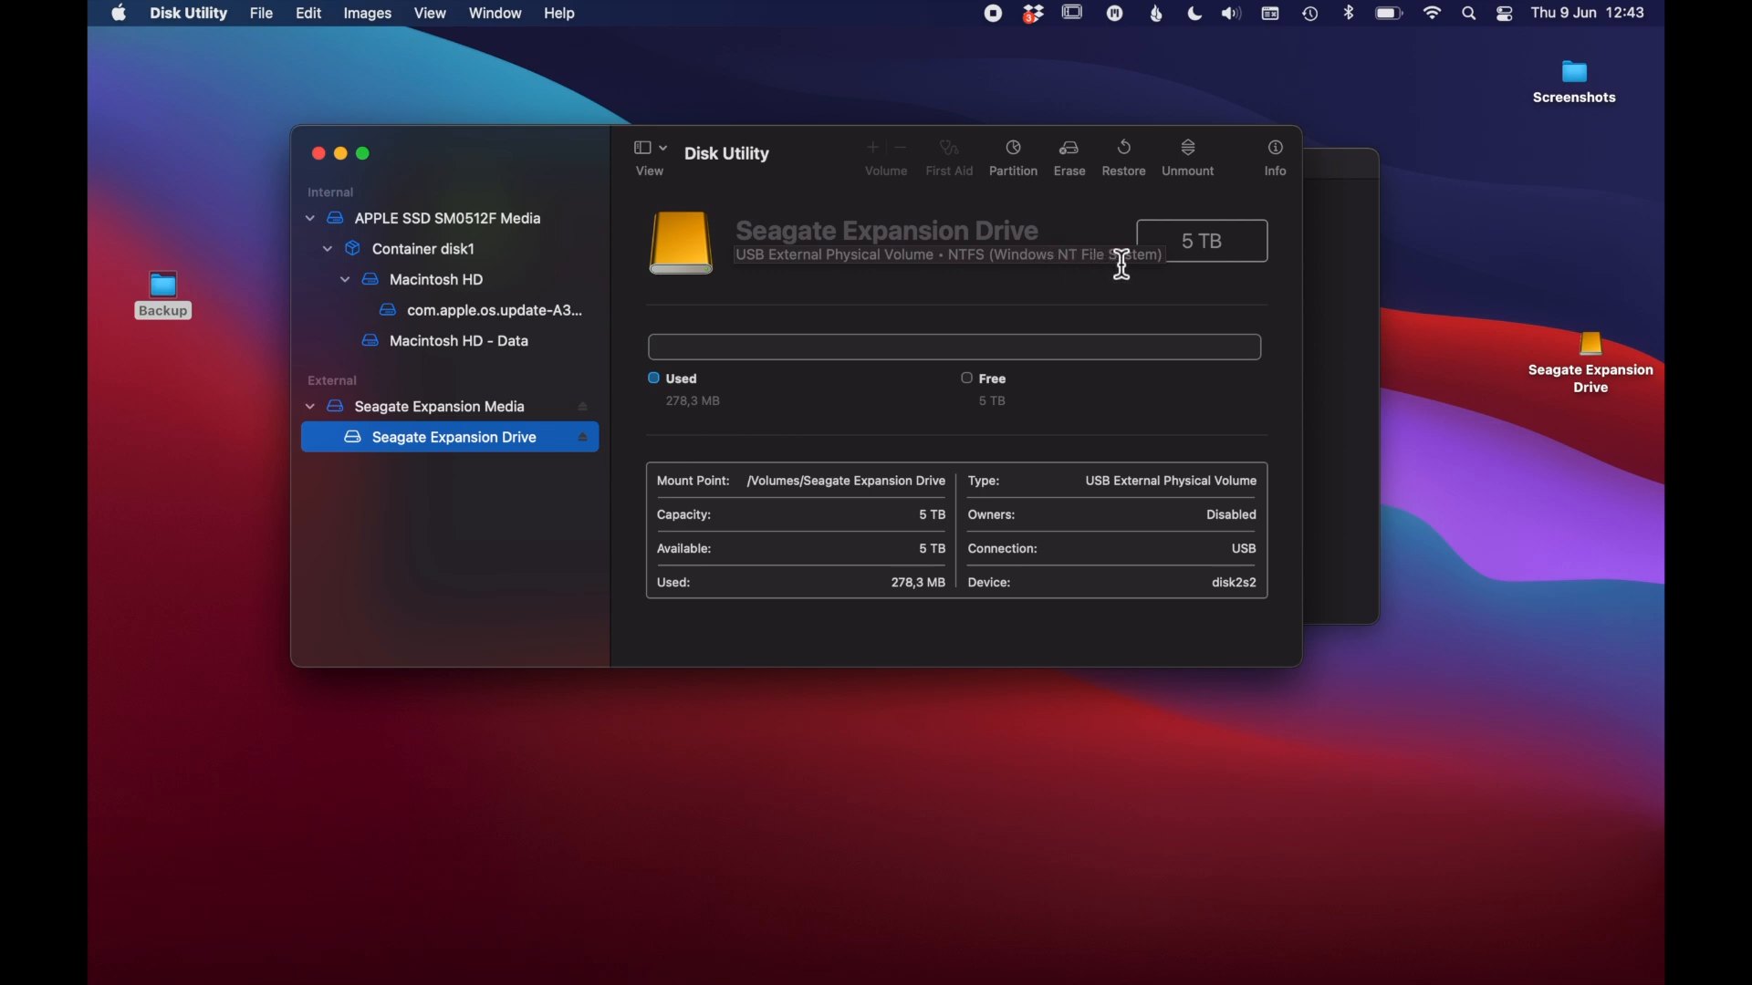
click(1018, 287)
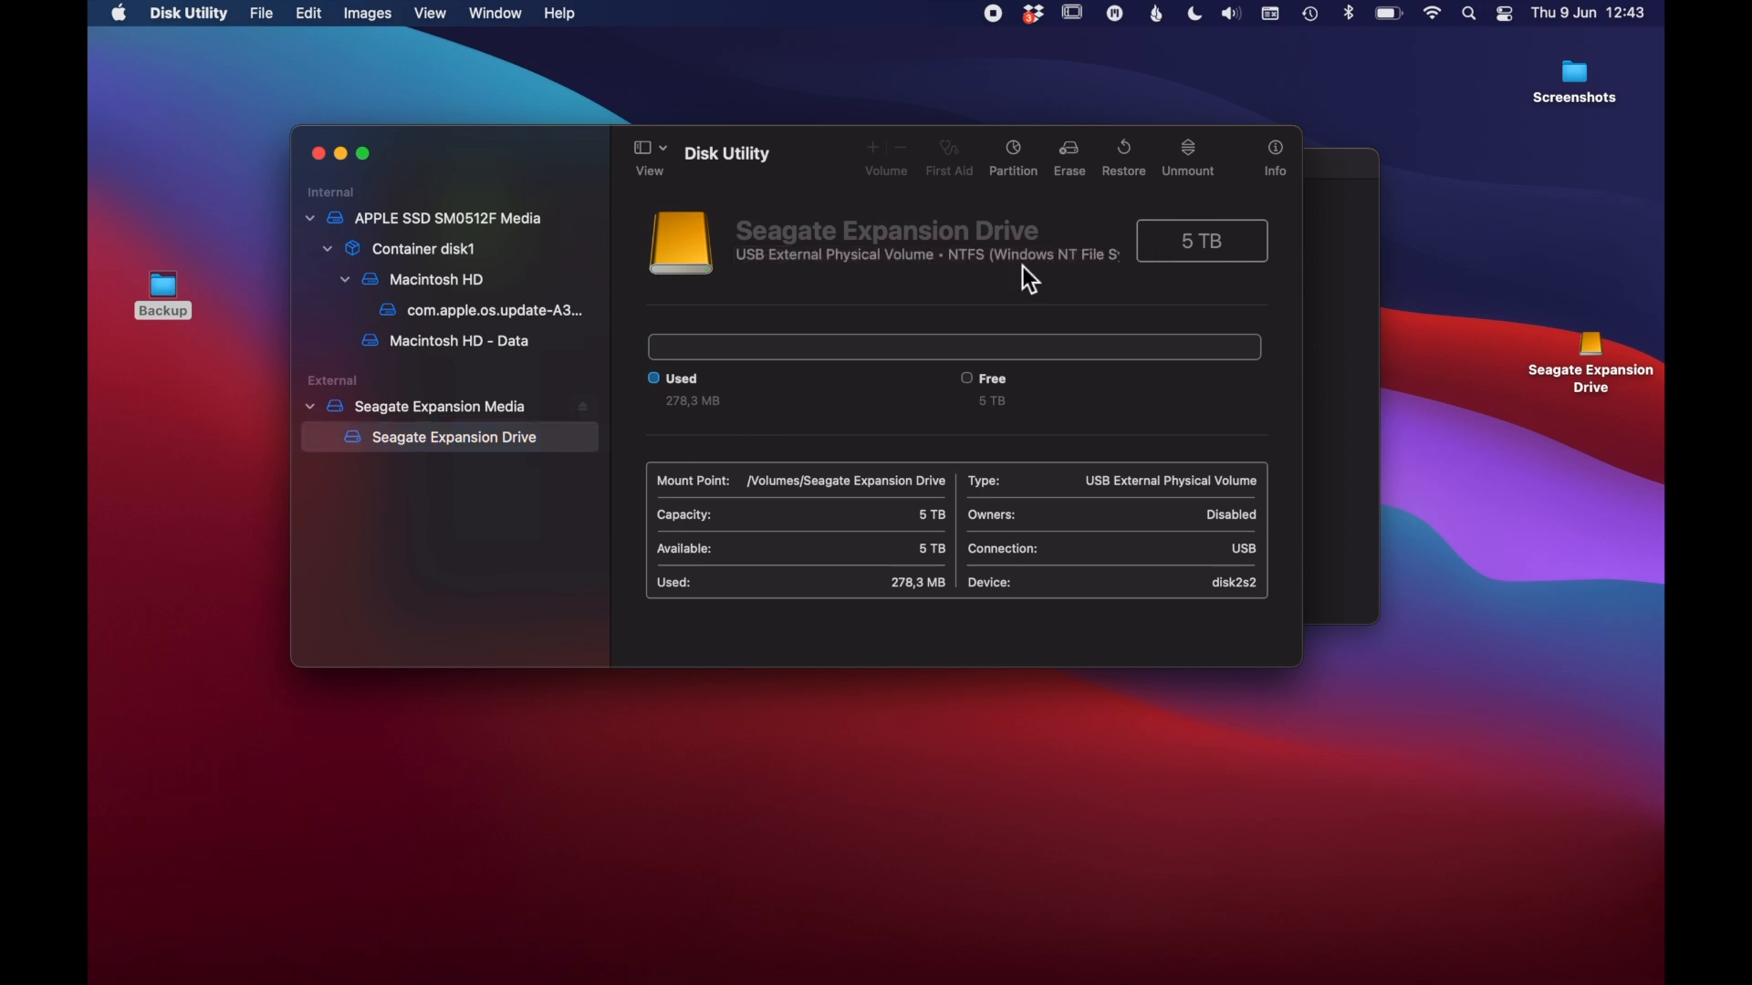
Start an erase of the Seagate drive named Witty Name with the ExFAT format chosen.
click(1073, 156)
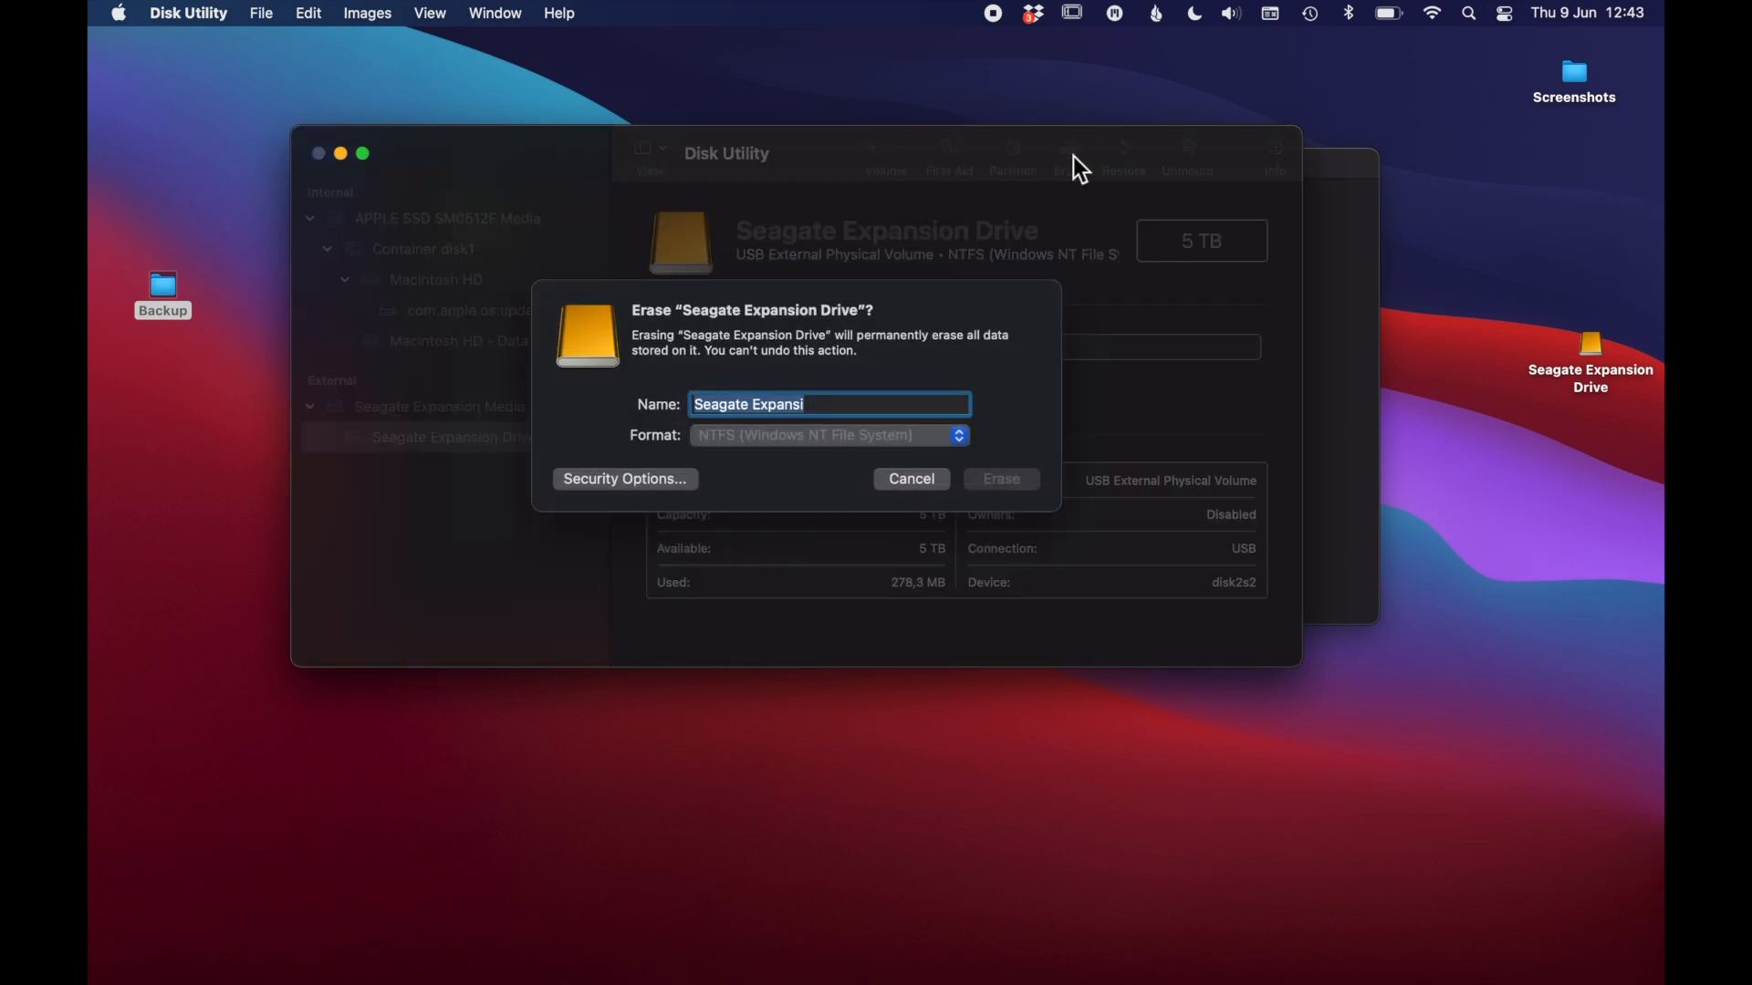
text(W)
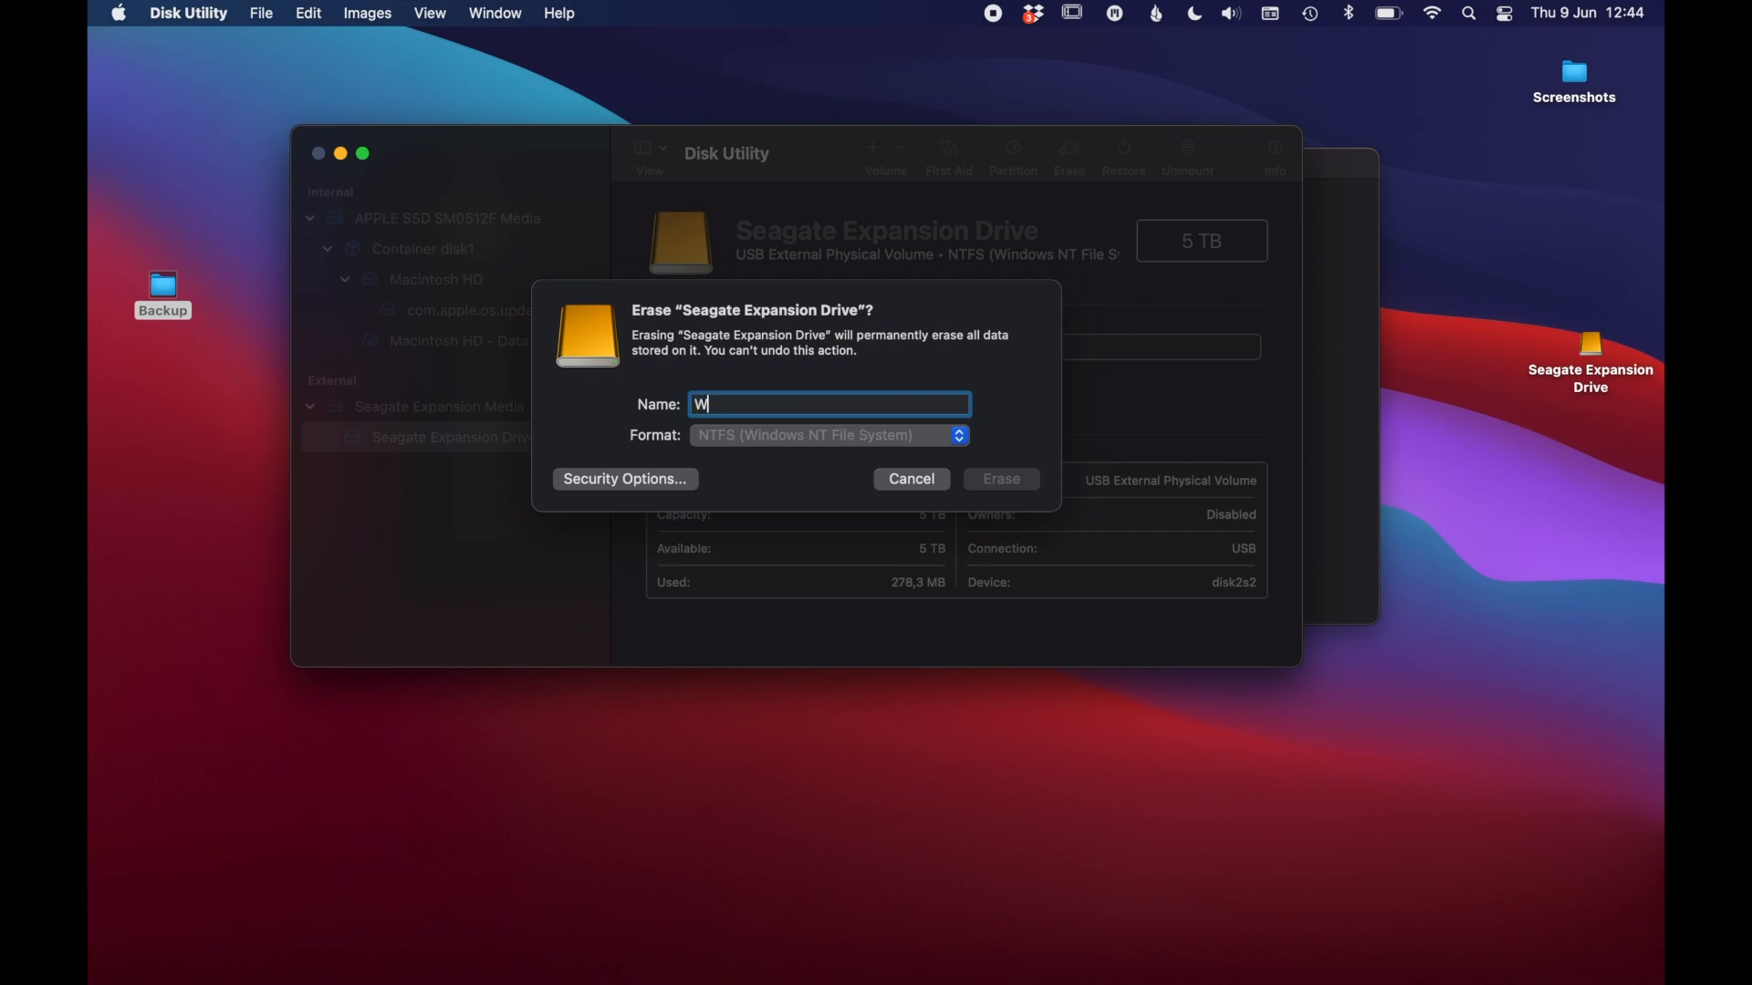
text(itty )
text(Name)
click(843, 435)
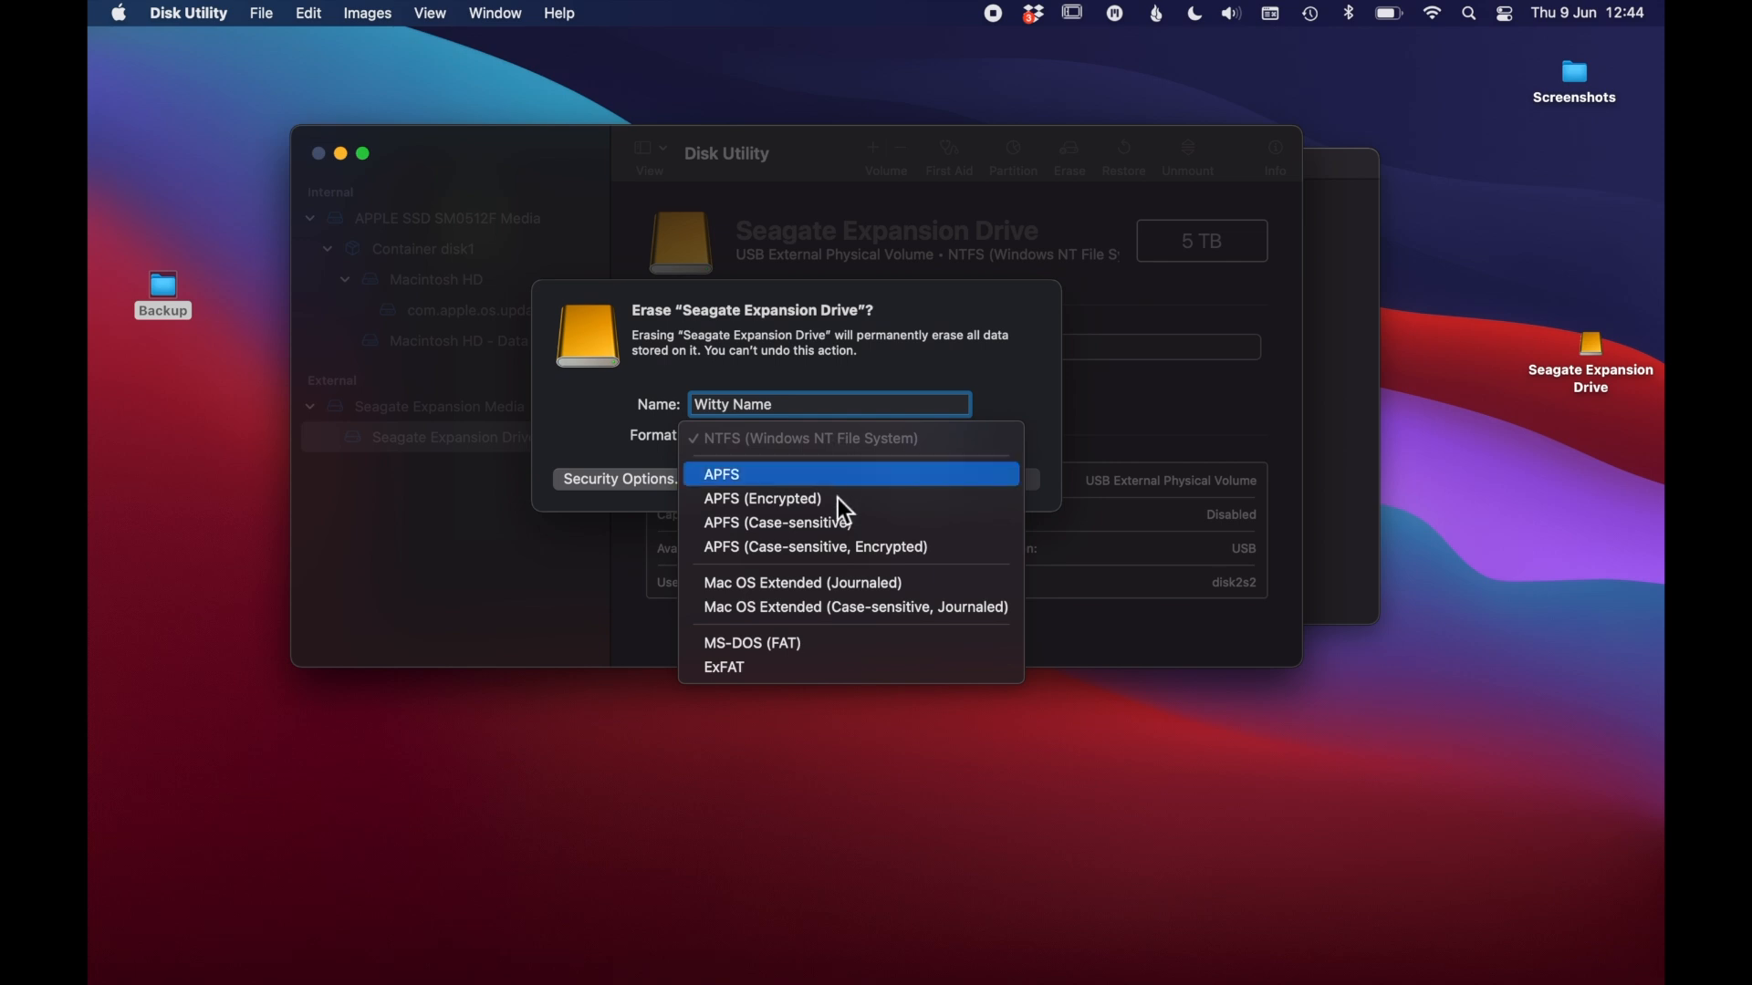
click(783, 669)
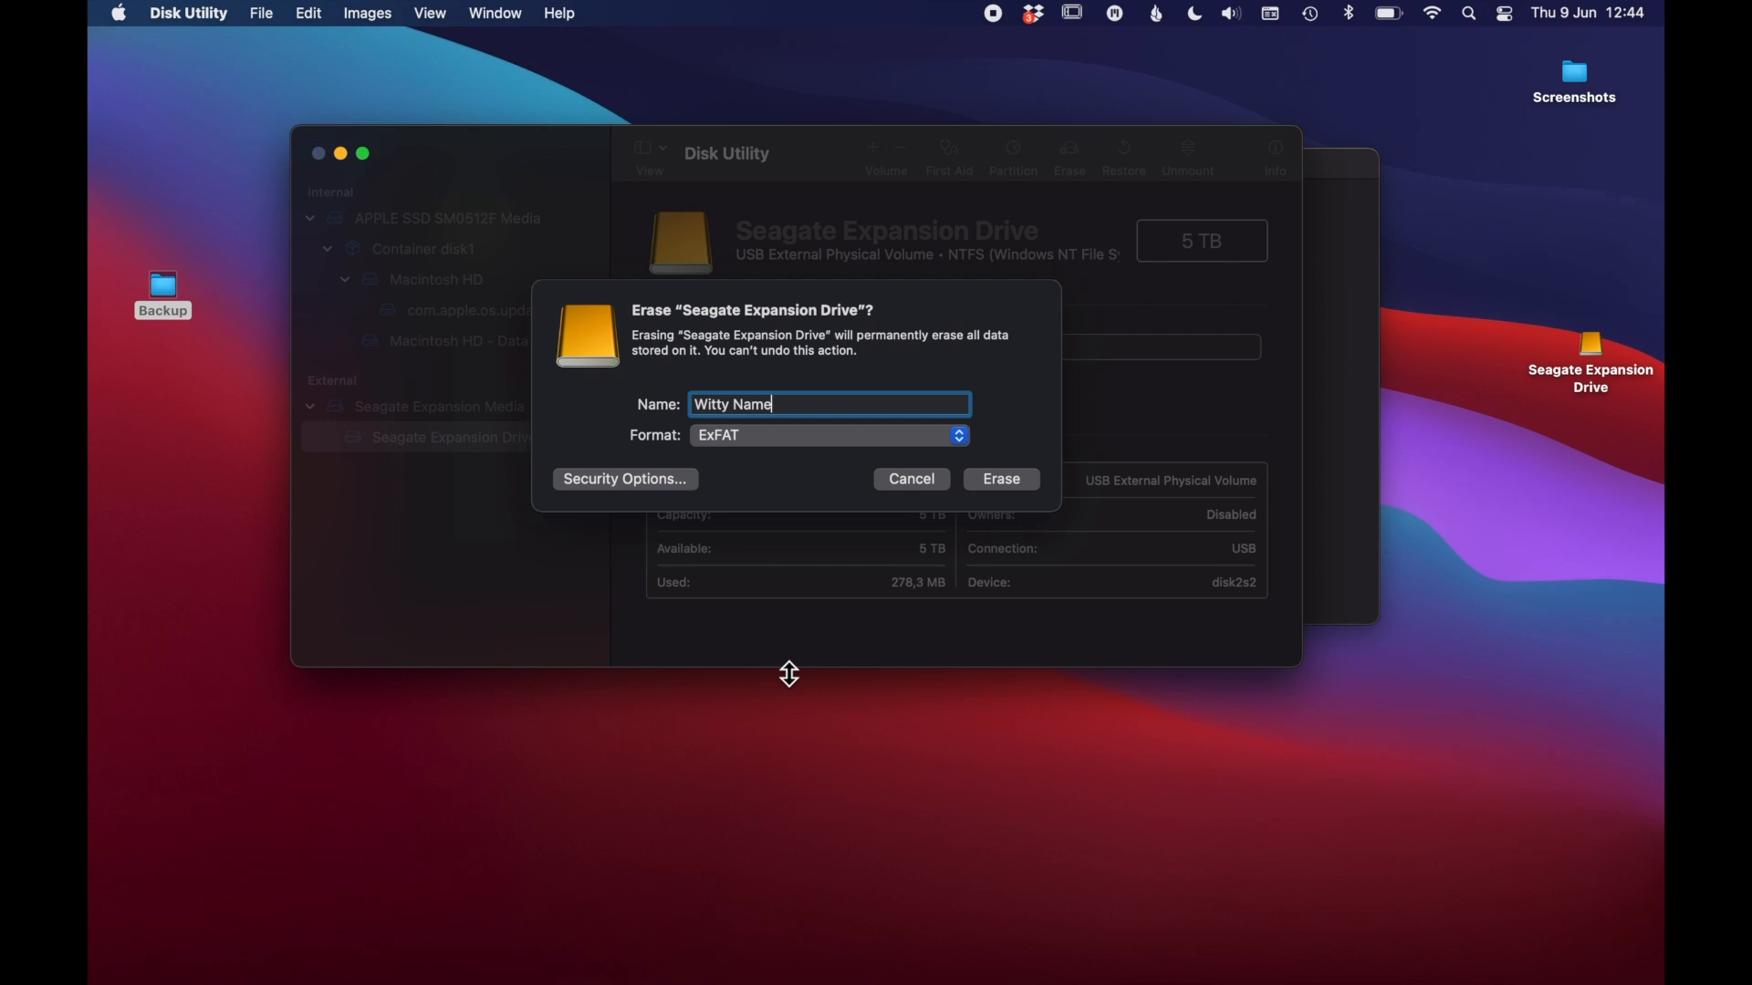
click(811, 438)
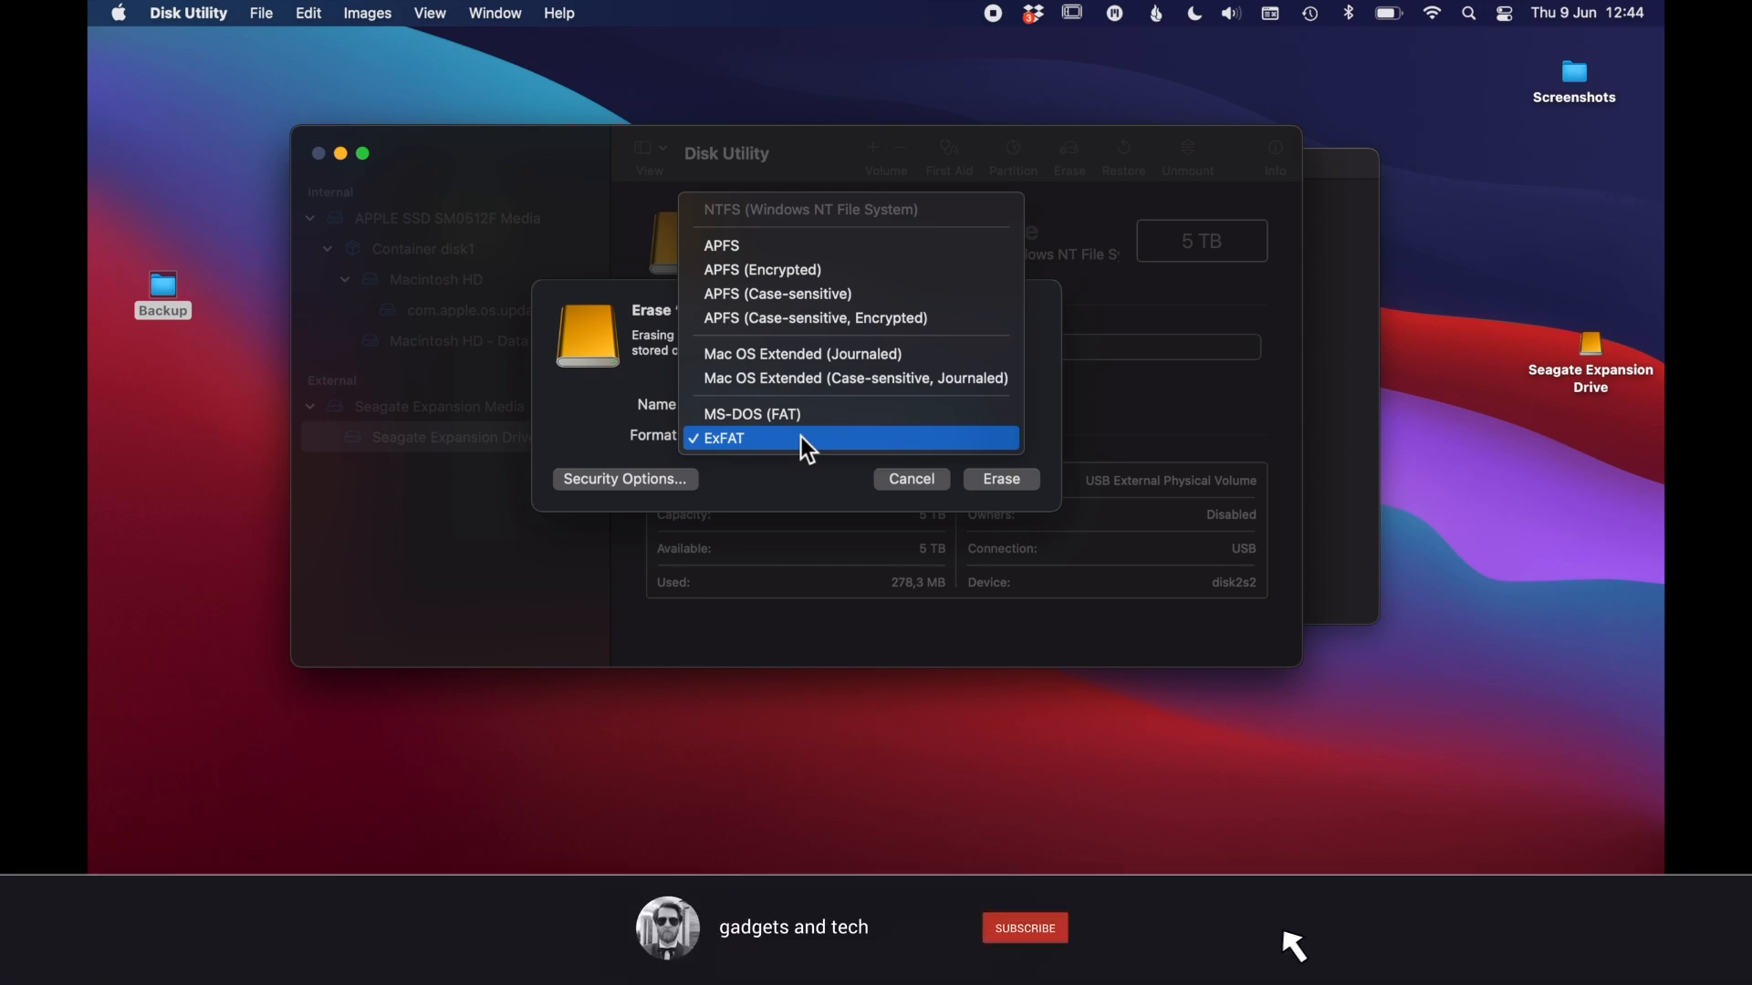
click(801, 437)
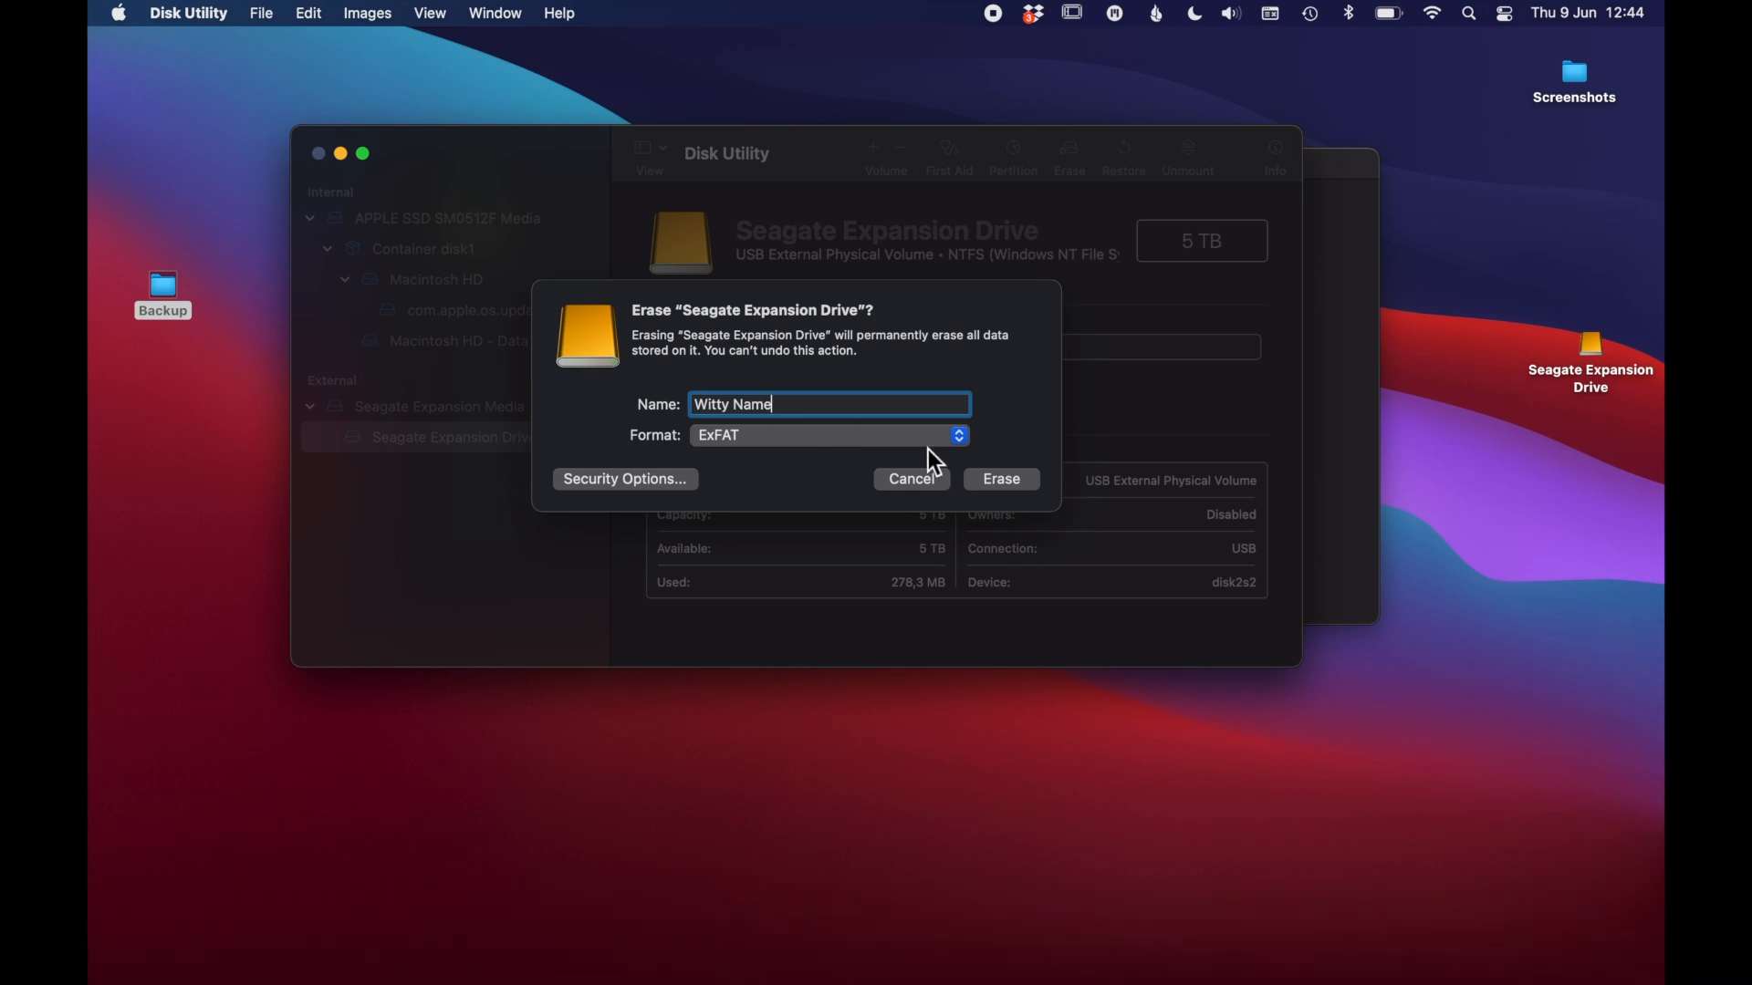
Erase the drive into the empty ExFAT volume Witty Name and close Disk Utility.
click(999, 482)
click(998, 482)
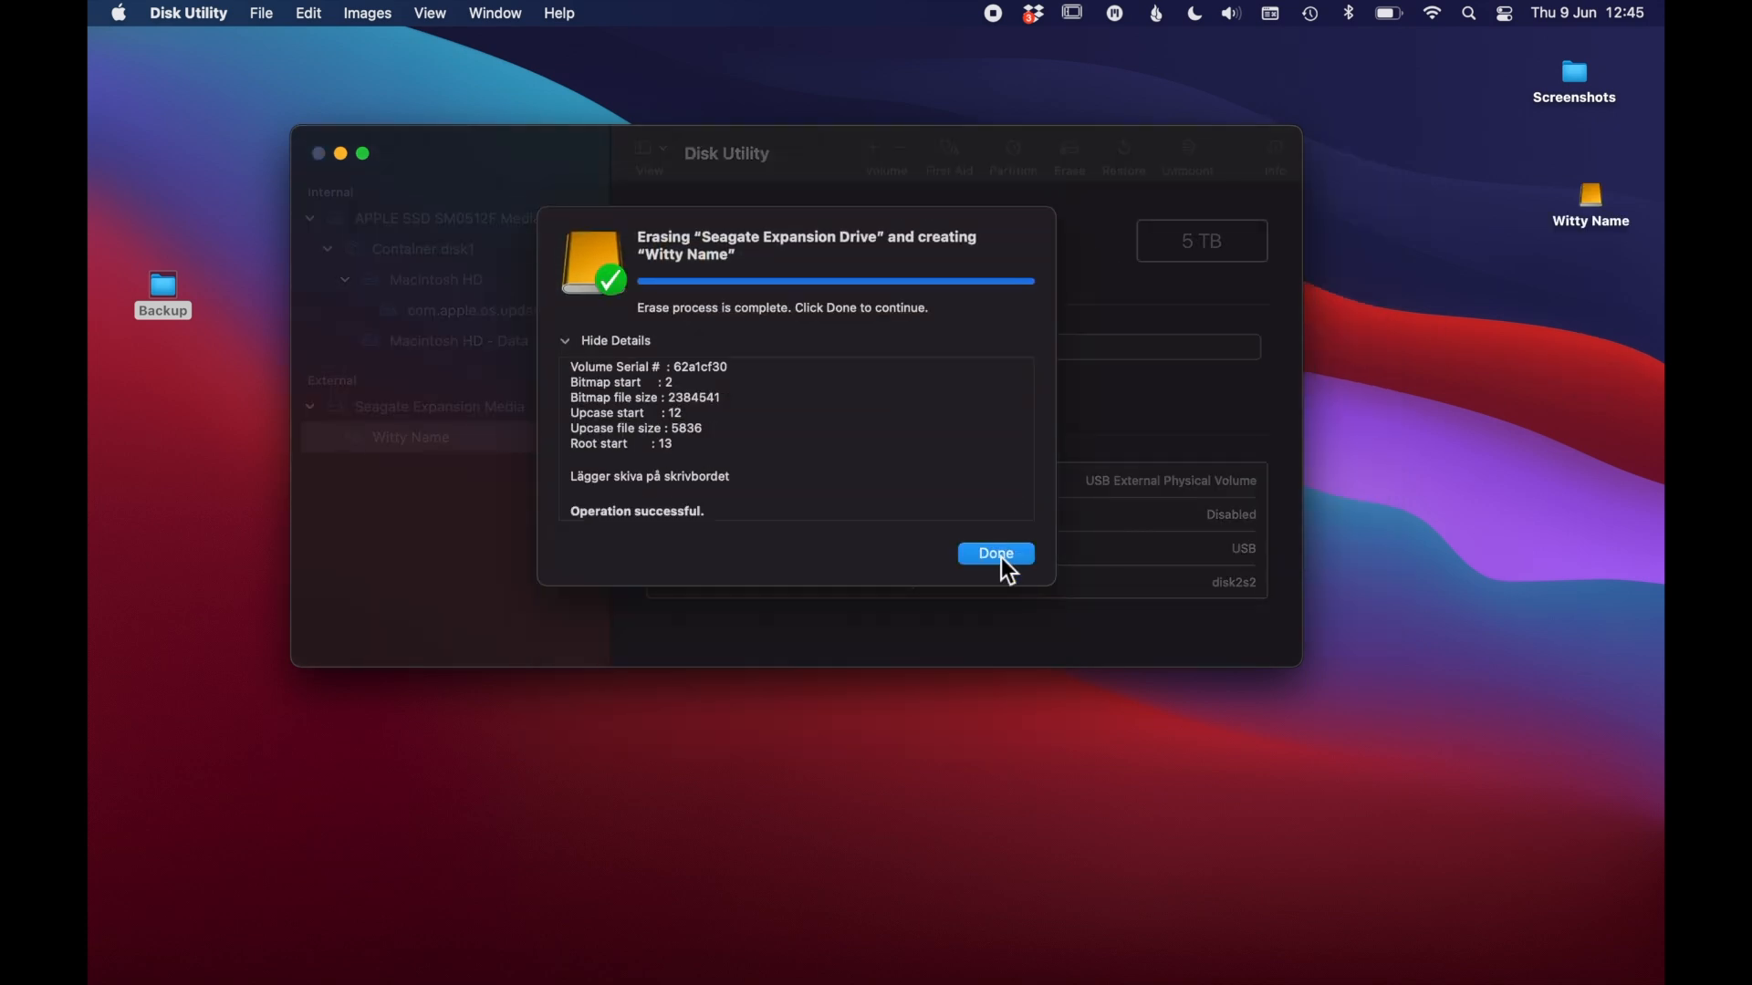
click(1000, 557)
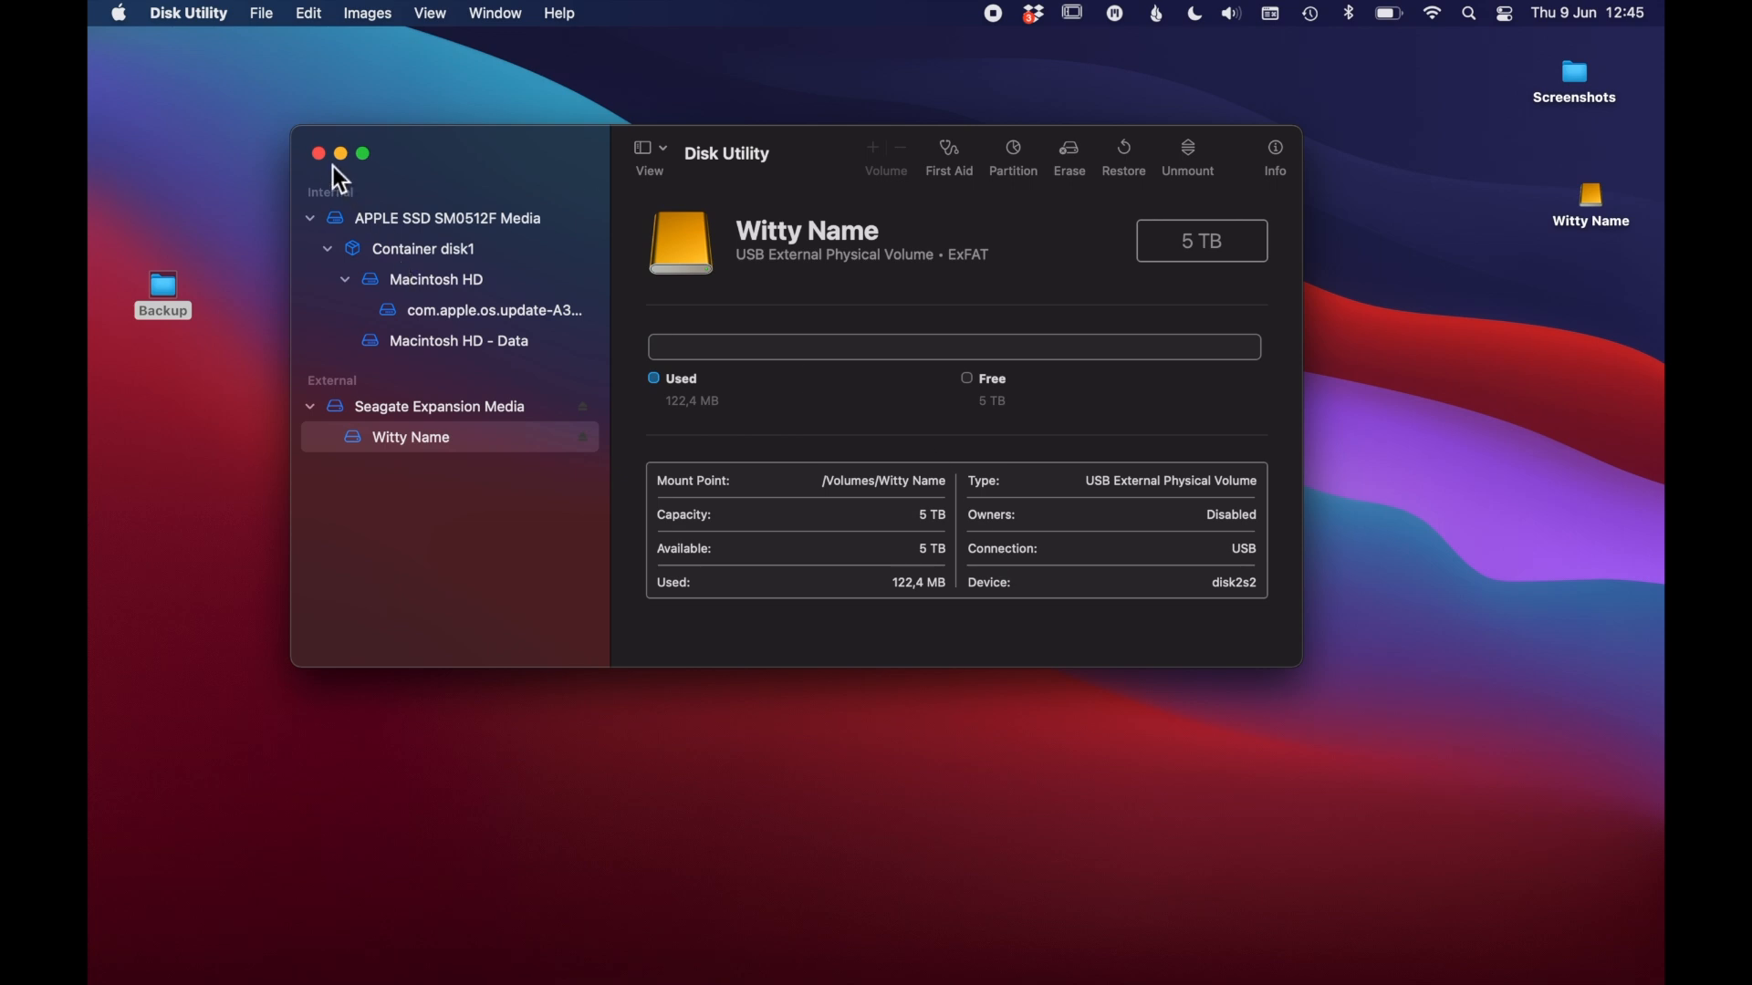
click(320, 158)
Copy the desktop Screenshots folder into the opened Witty Name drive window.
double_click(1595, 193)
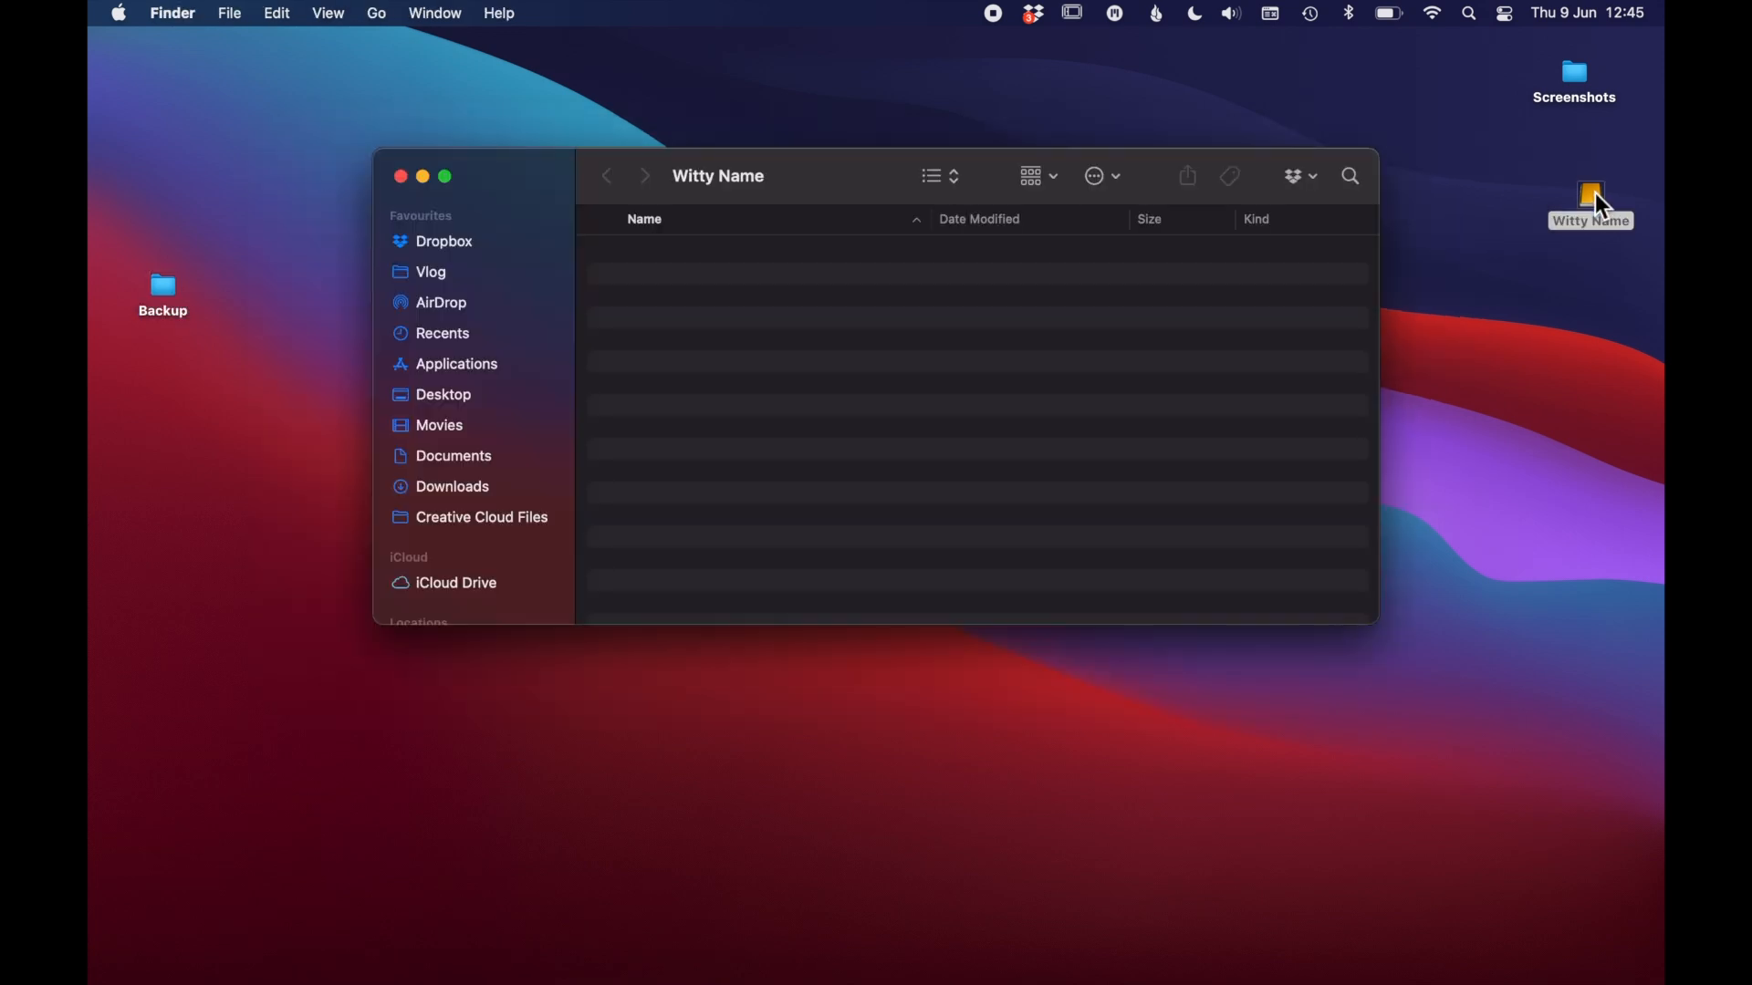
drag(1574, 75, 765, 319)
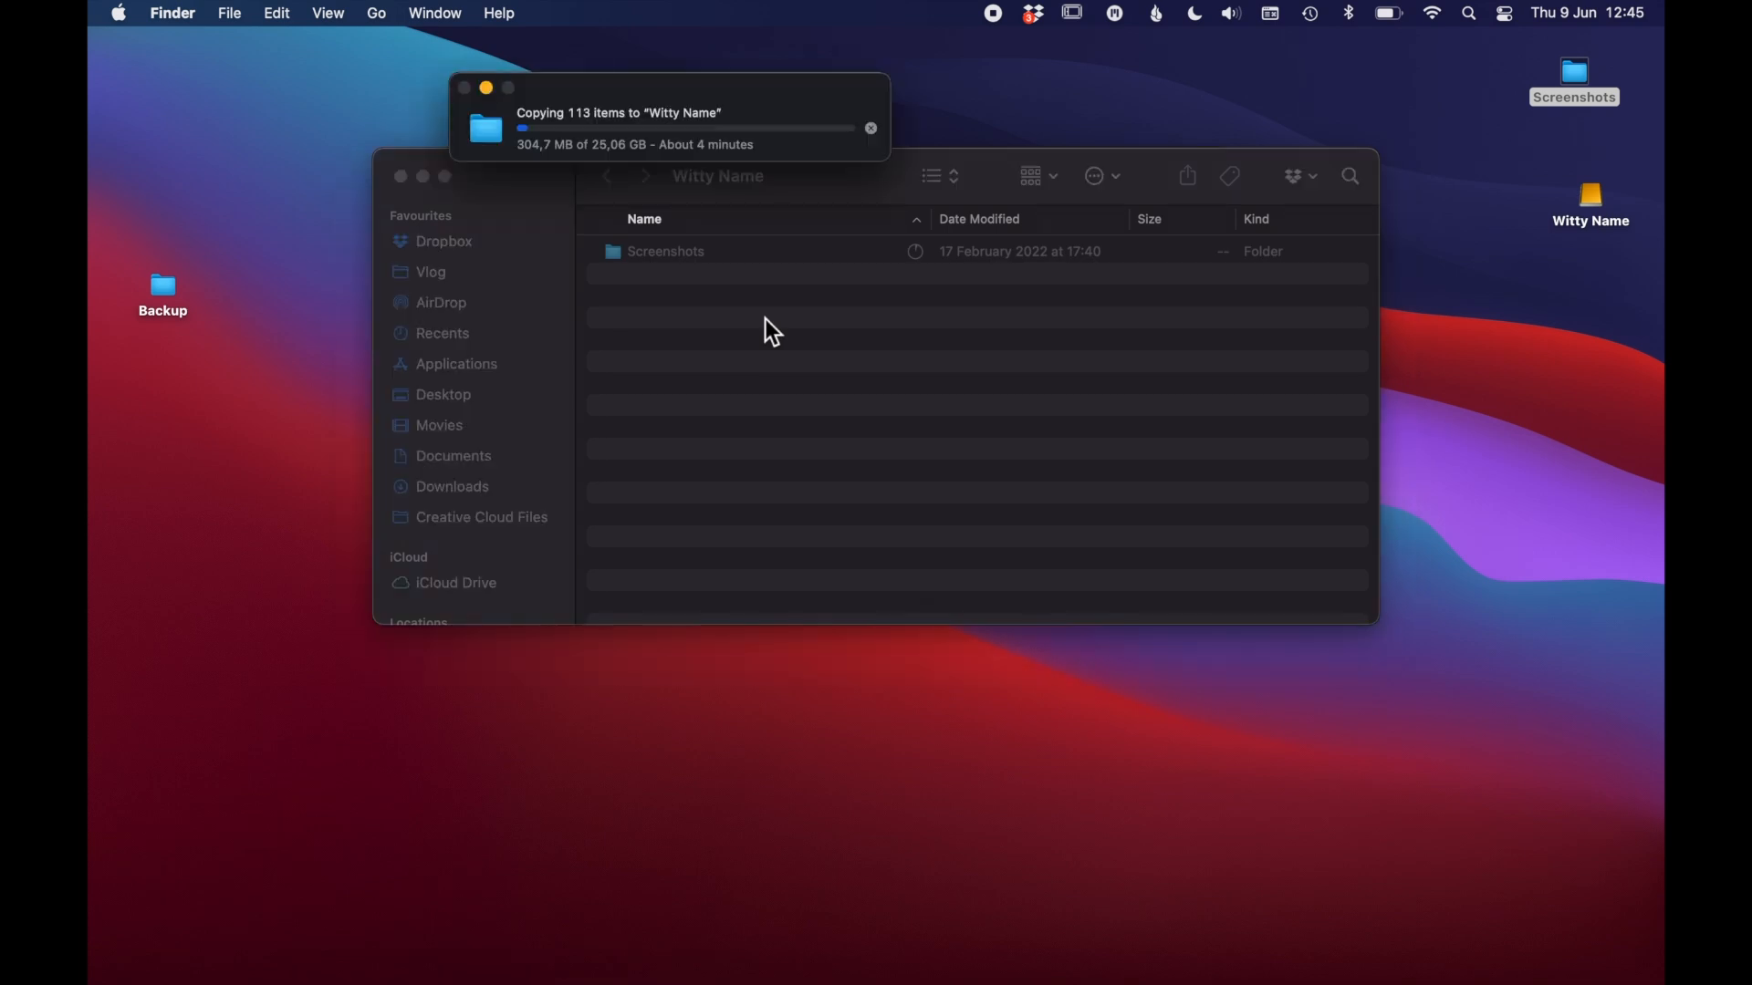